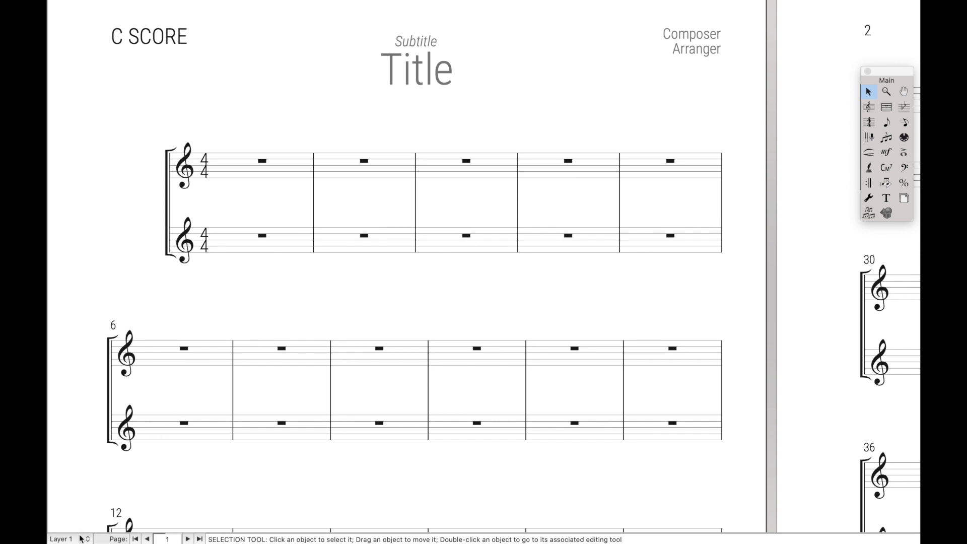
Set Finale's active layer to Layer 2 using the status-bar Layer popup
left_click(83, 539)
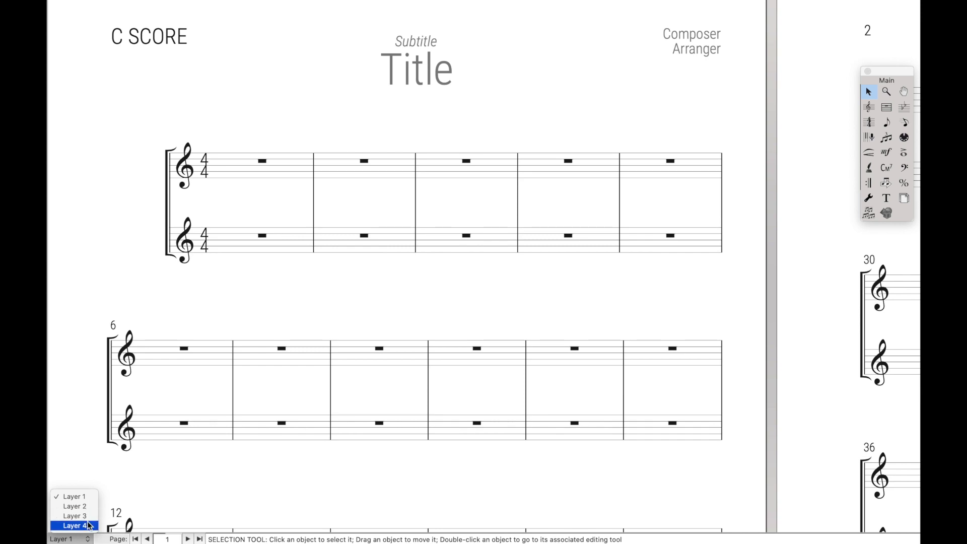
left_click(89, 525)
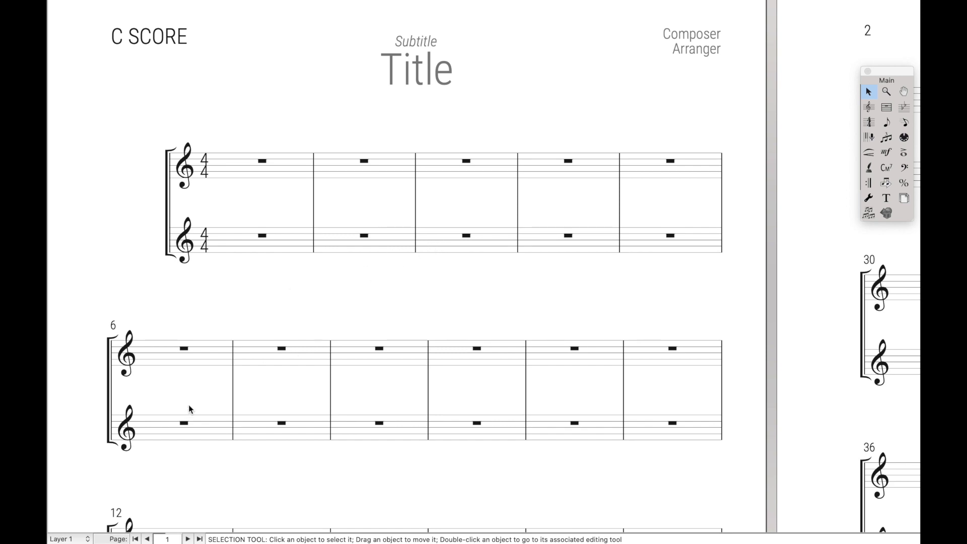
left_click(67, 539)
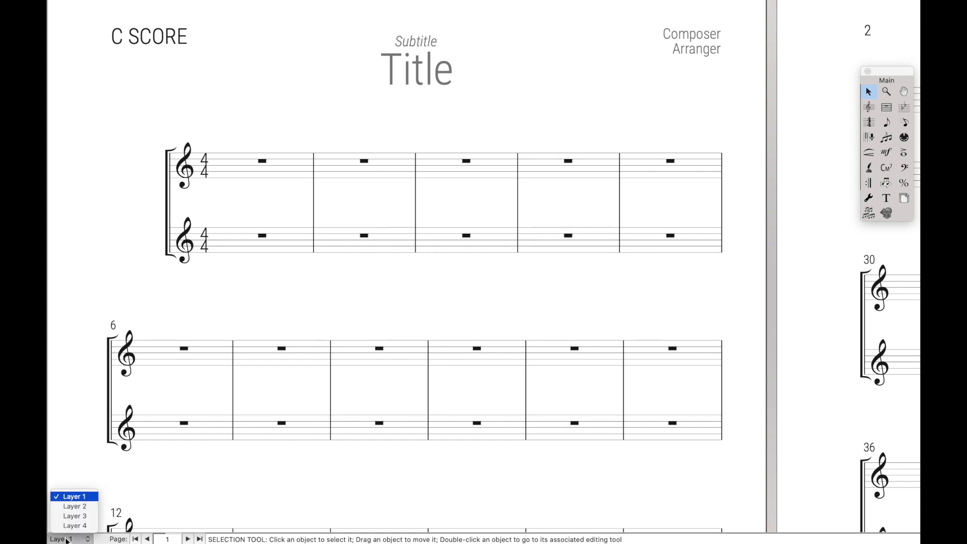
left_click(83, 510)
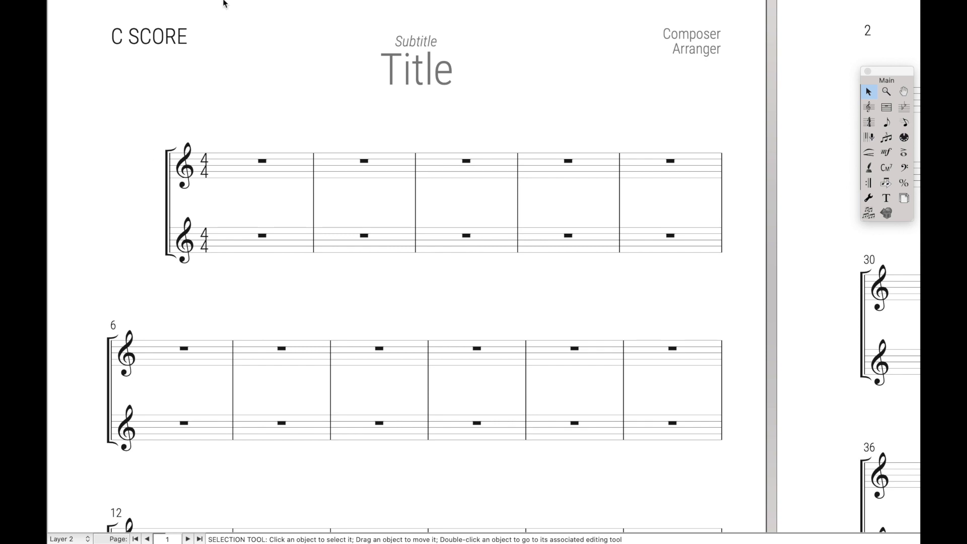
left_click(218, 6)
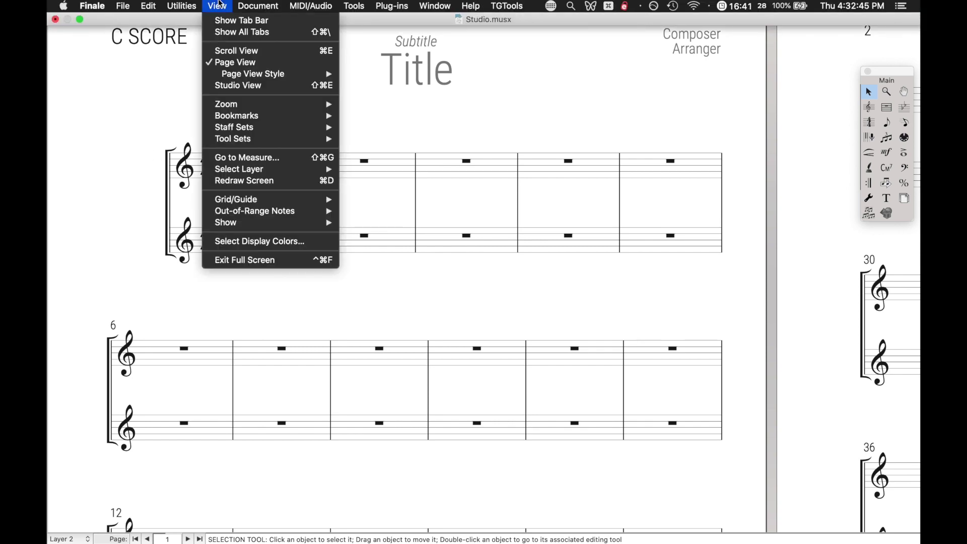
Look over View › Select Layer, then return to Layer 1 with Option-Cmd shortcuts
mouse_move(231, 173)
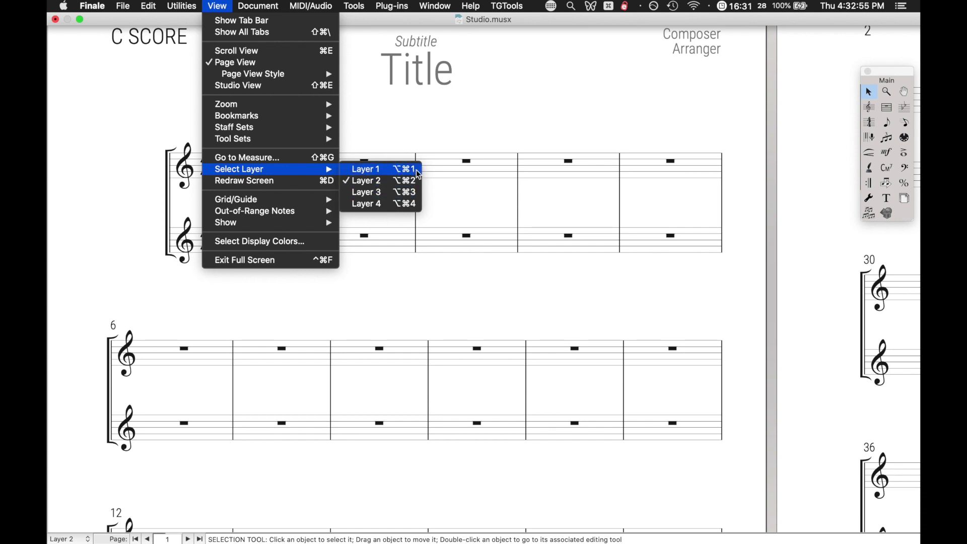
left_click(467, 188)
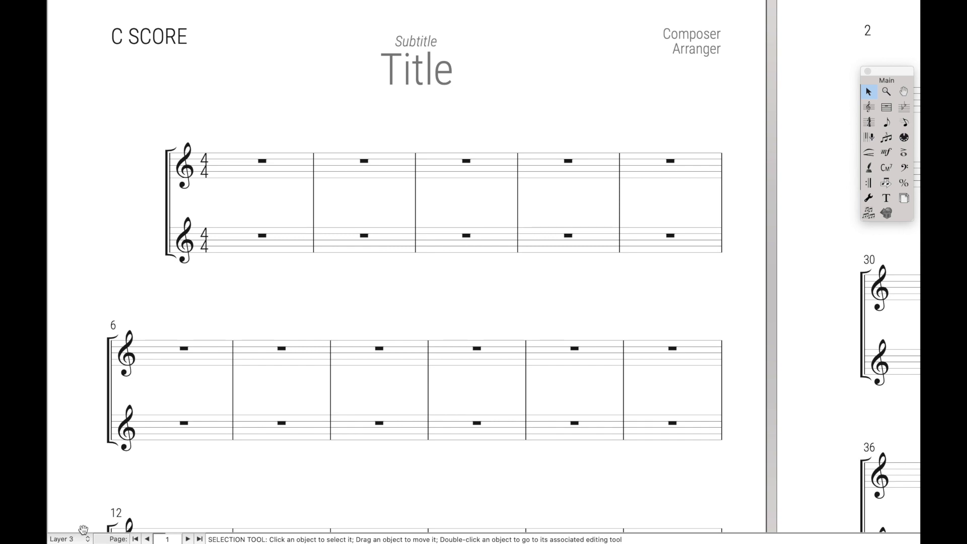
key("super+alt+4")
key("super+alt+1")
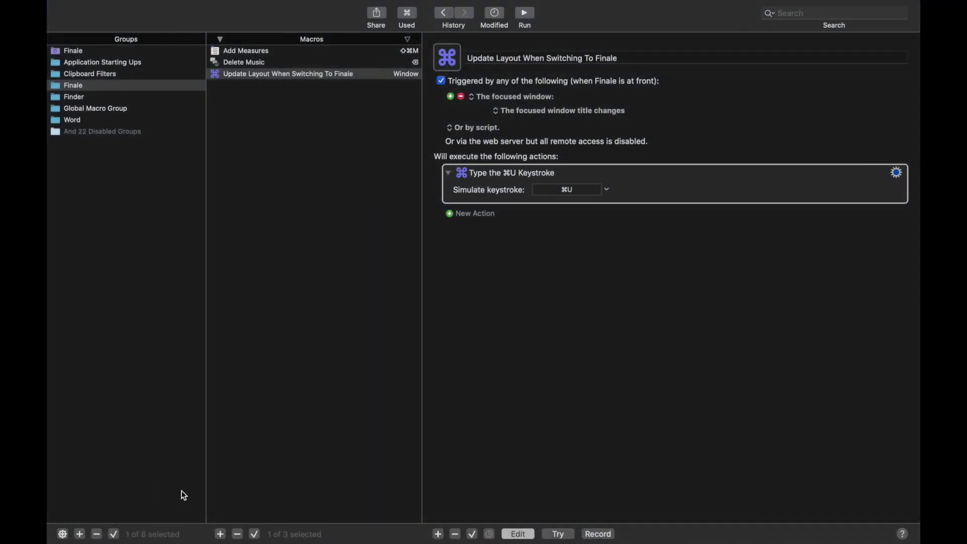
Add a new macro to the Finale group with a ⌥1 hot key trigger
left_click(221, 533)
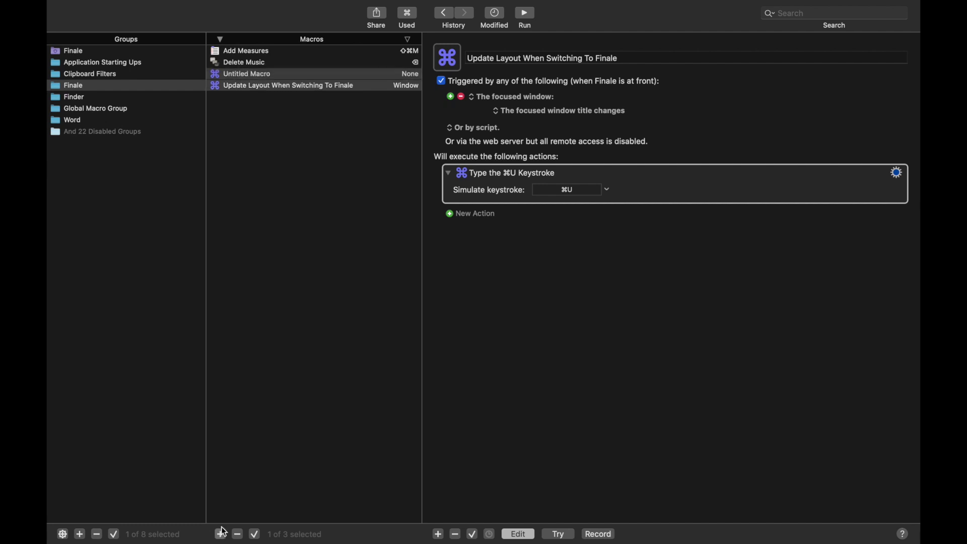
left_click(473, 96)
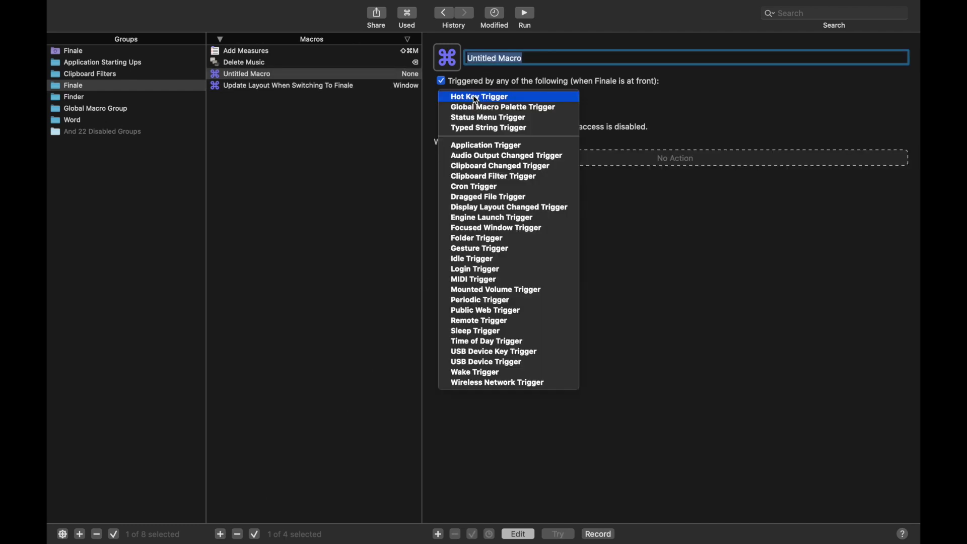
left_click(473, 95)
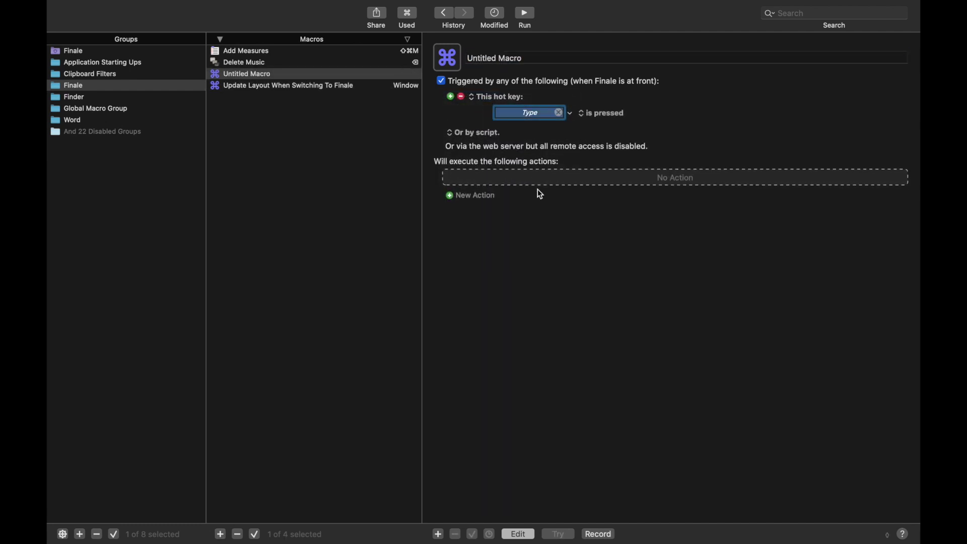
key("alt+1")
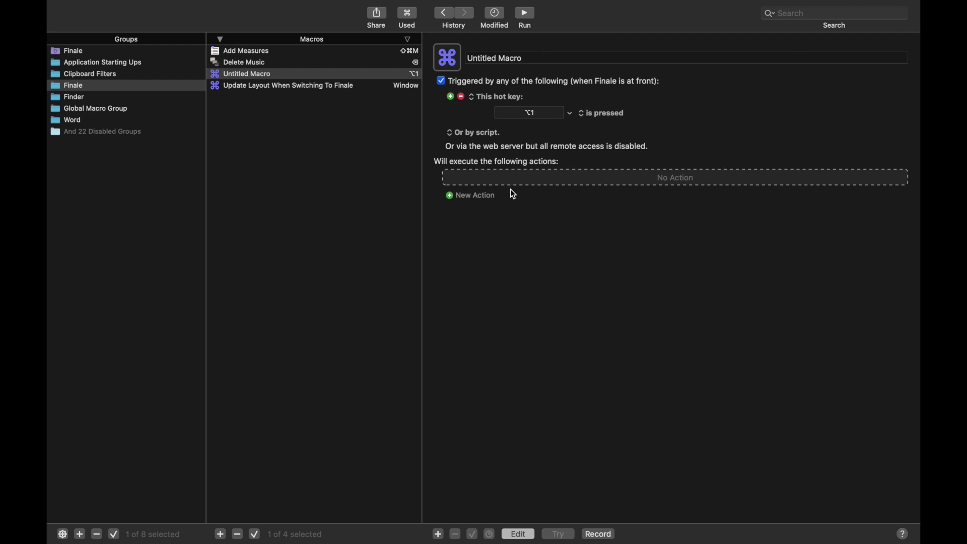
Rename the new macro to 'Layer 1'
double_click(510, 58)
triple_click(510, 58)
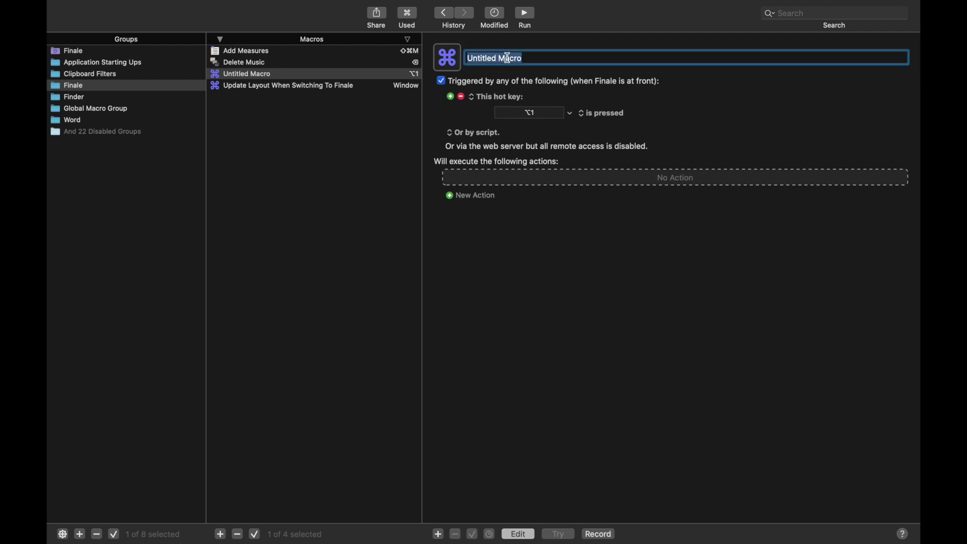
type("Layer 1")
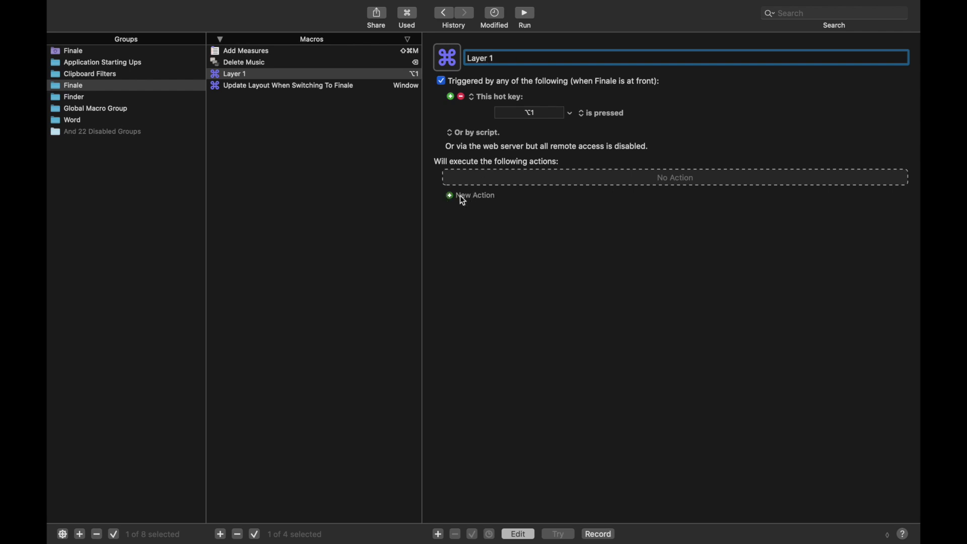
left_click(461, 196)
left_click(365, 44)
Add a menu-item action selecting Finale's View › Select Layer › Layer 1, then test switching to Layer 2
type("menu")
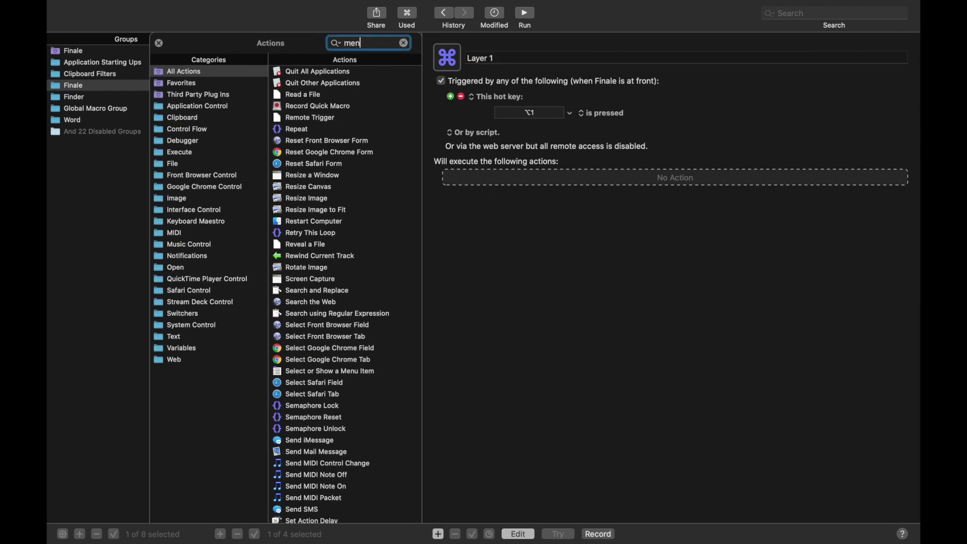
double_click(330, 73)
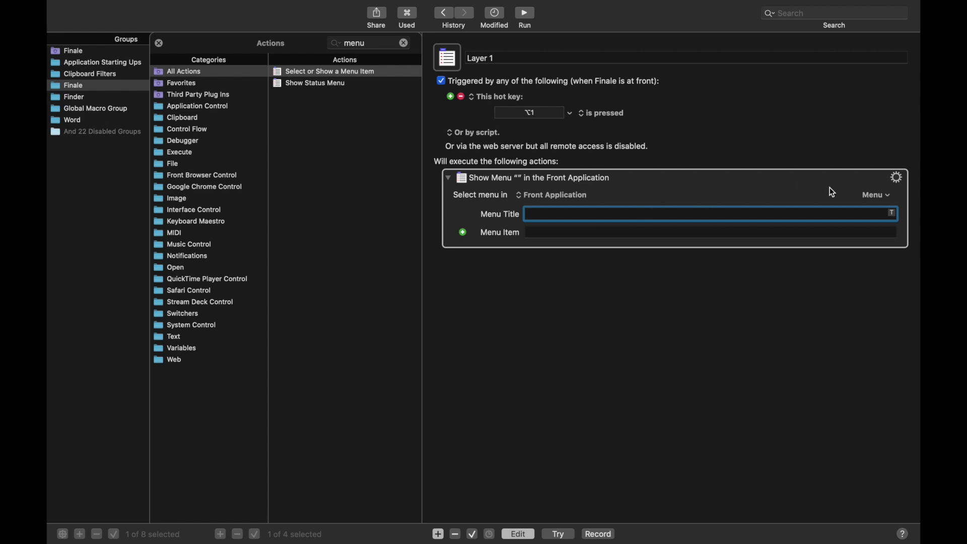
left_click(868, 196)
mouse_move(854, 216)
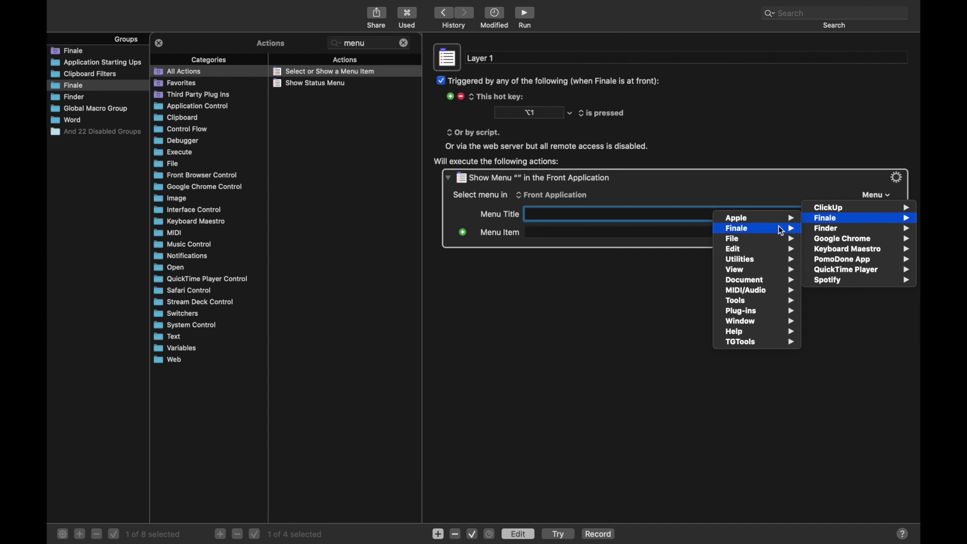
mouse_move(766, 272)
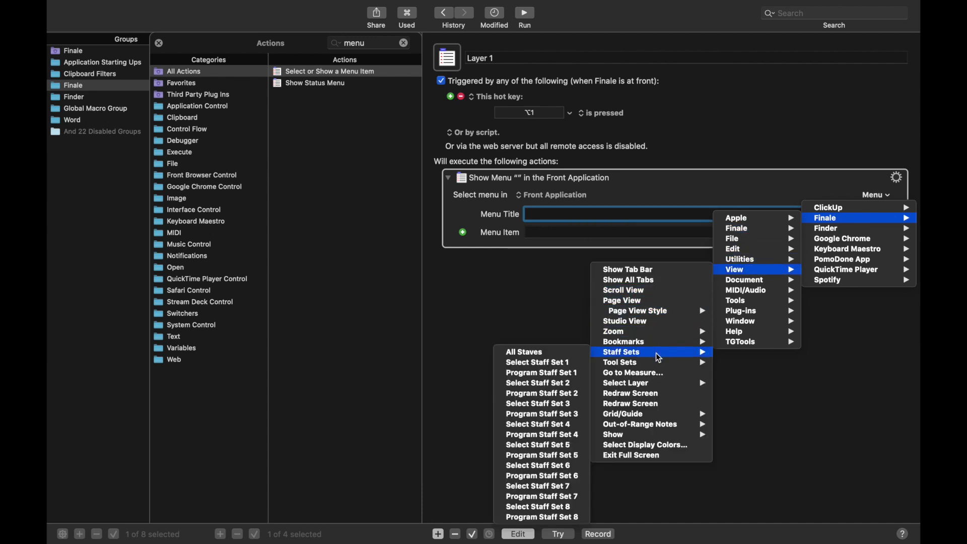
left_click(584, 389)
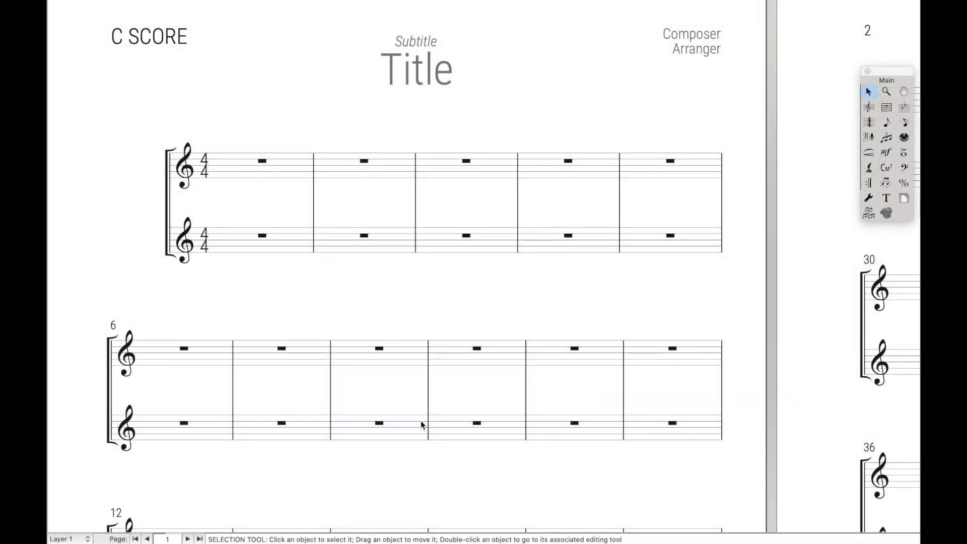
left_click(80, 539)
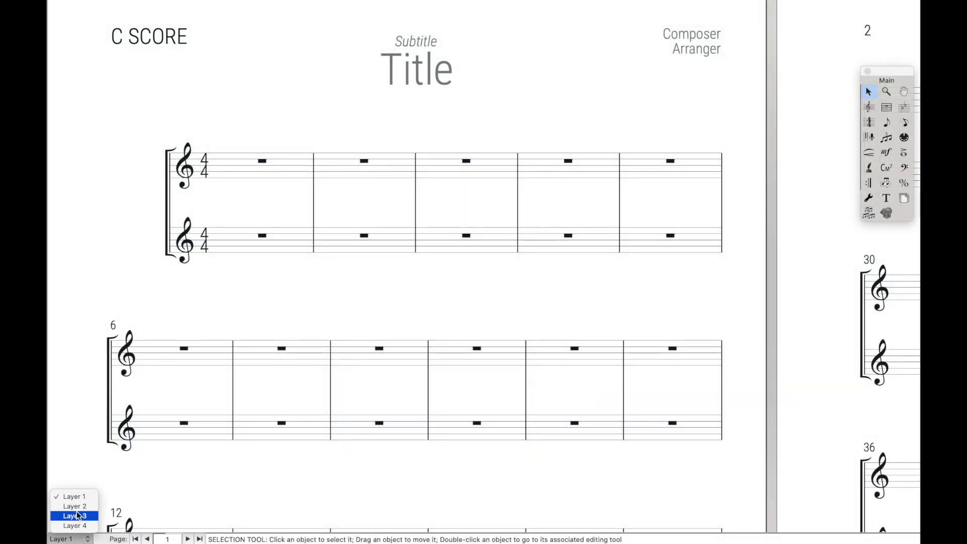
key("super+alt+2")
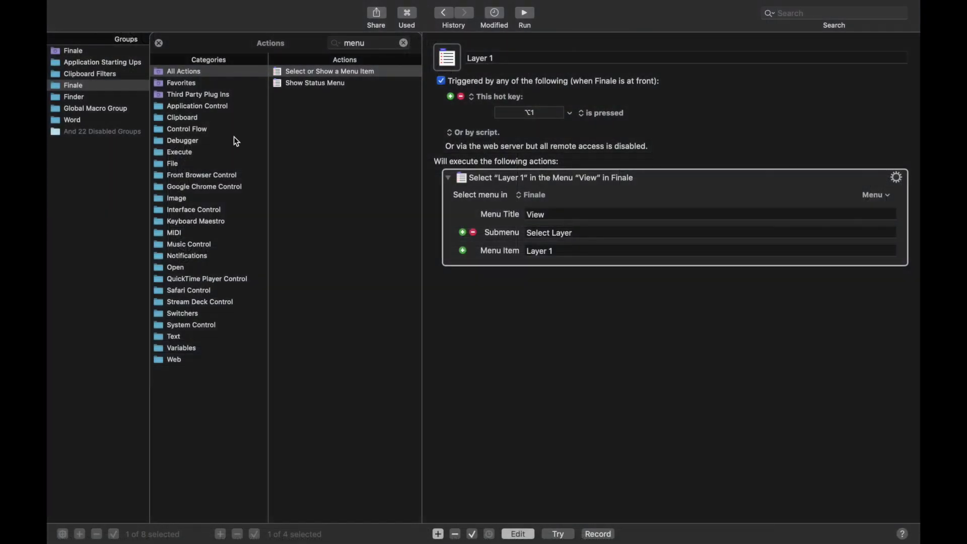
Duplicate the Layer 1 macro three times
left_click(159, 45)
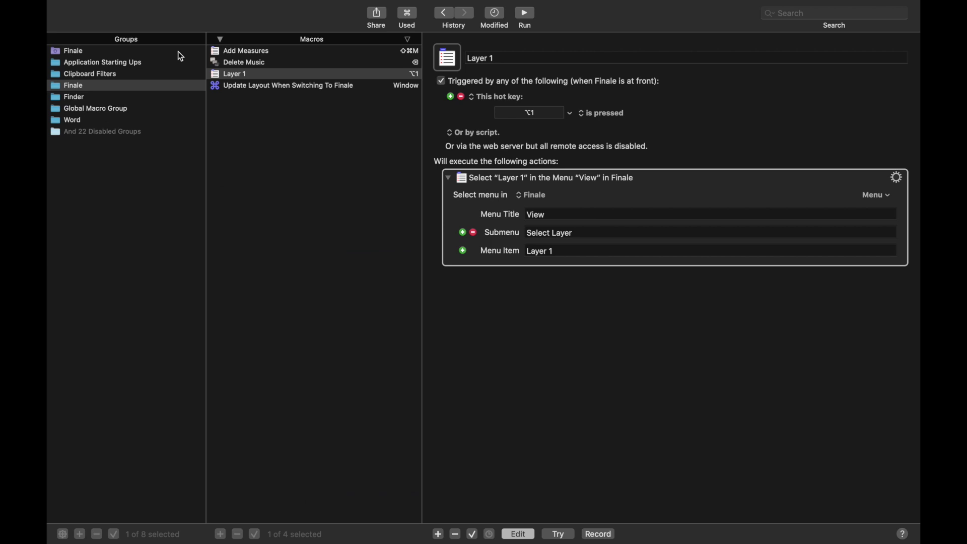
left_click(275, 77)
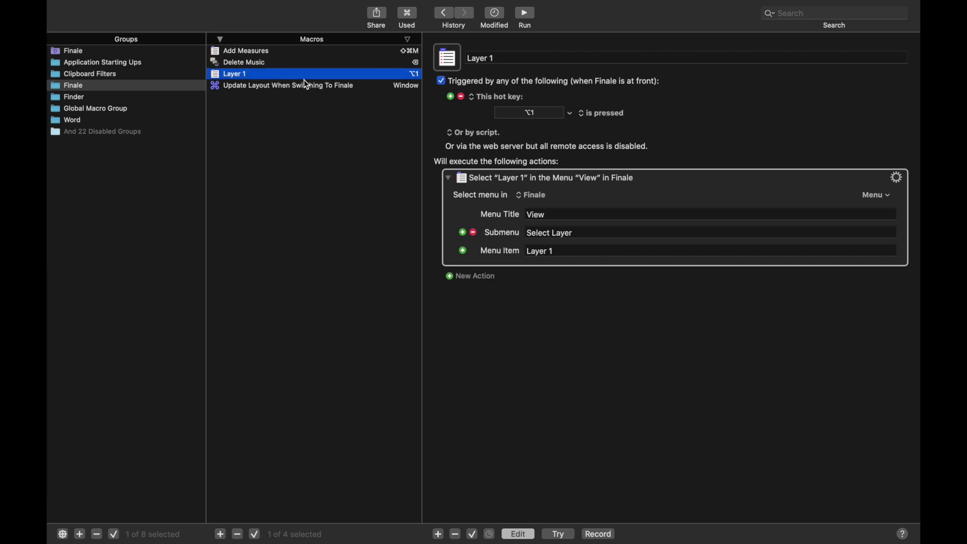
key("super+d")
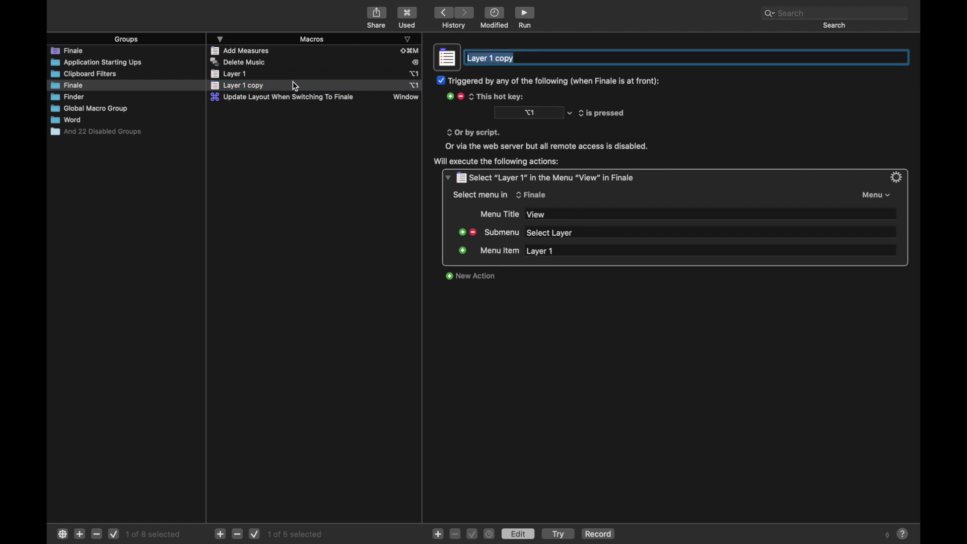
key("super+d")
left_click(296, 88)
key("super+d")
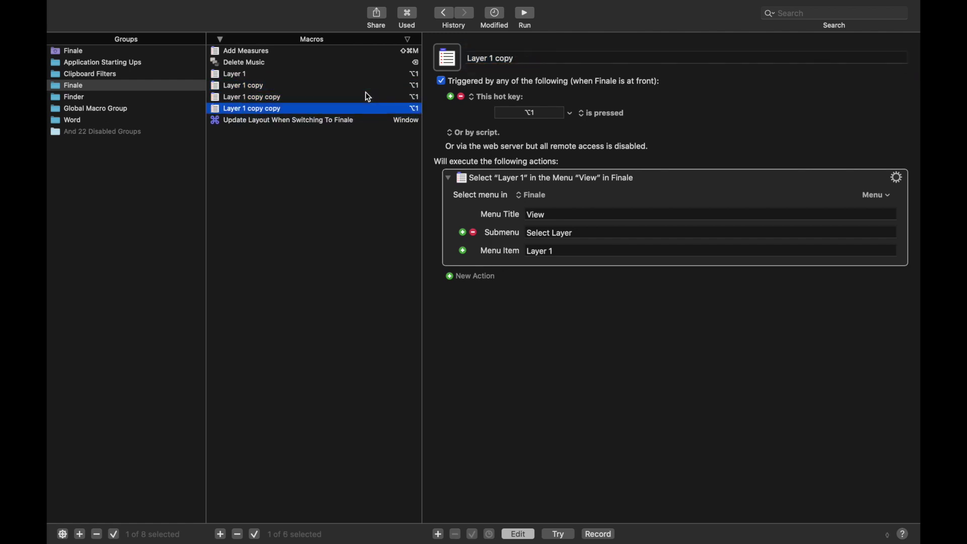
Turn the first copy into 'Layer 2' with hot key ⌥2 and menu item Layer 2
left_click_drag(542, 59, 481, 58)
type("2")
left_click(532, 112)
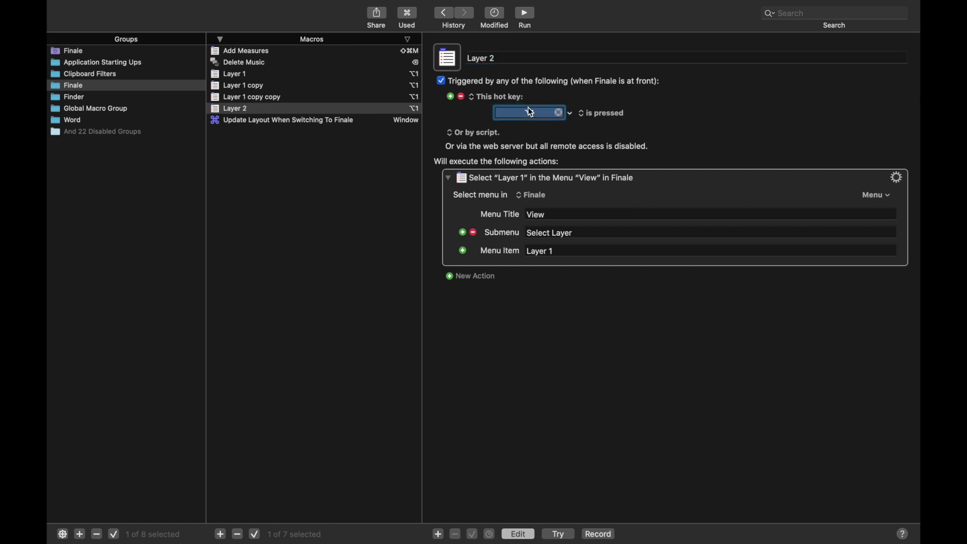
key("alt+2")
left_click(566, 250)
key("BackSpace")
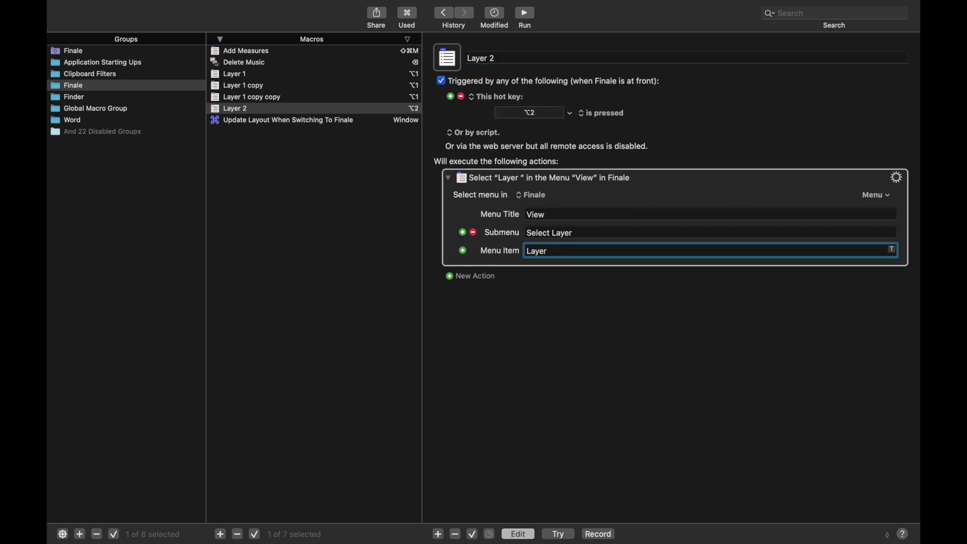
type("2")
Turn the 'Layer 1 copy' macro into 'Layer 3' with hot key ⌥3 and menu item Layer 3
left_click(274, 89)
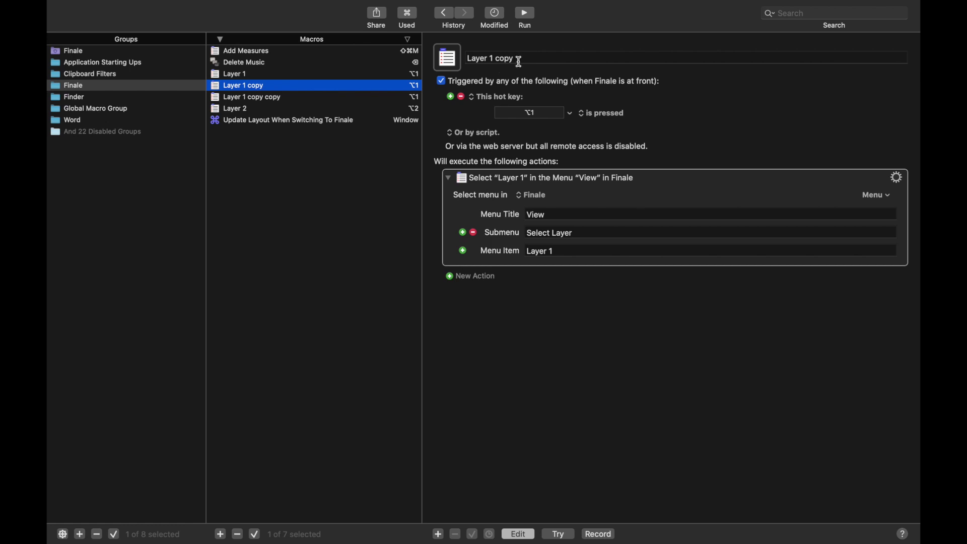
left_click_drag(518, 59, 481, 58)
type("3")
left_click(519, 112)
key("alt+3")
left_click(555, 250)
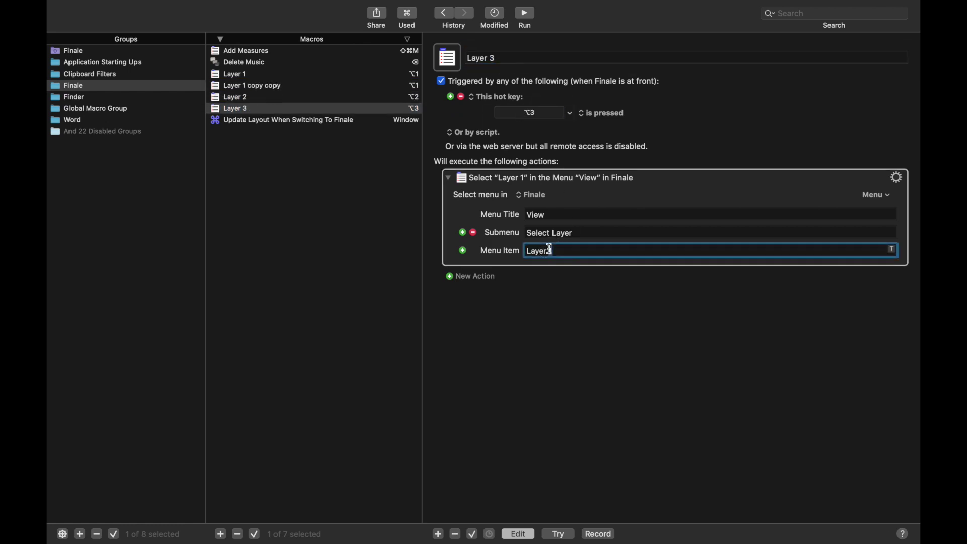
type("3")
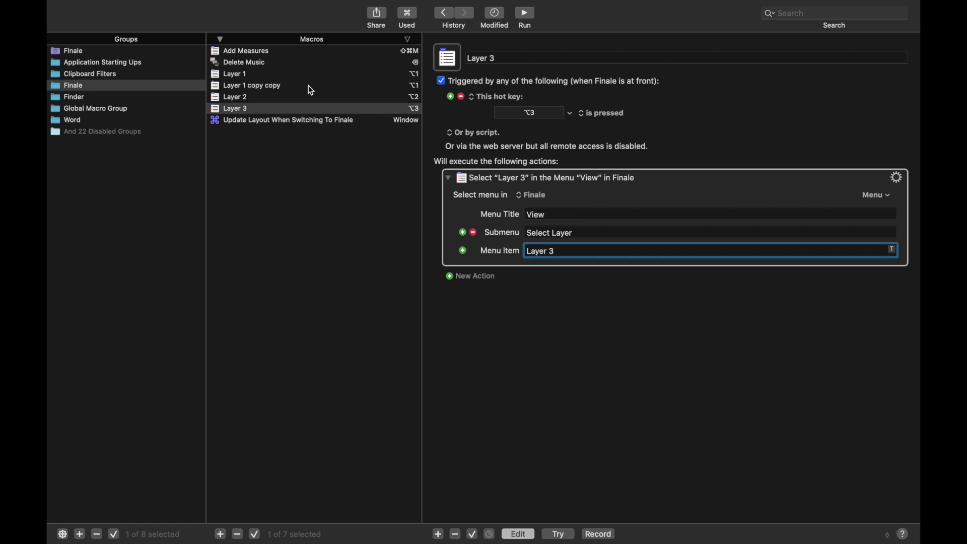
Turn 'Layer 1 copy copy' into 'Layer 4' with hot key ⌥4 and menu item Layer 4
left_click(296, 87)
left_click(498, 60)
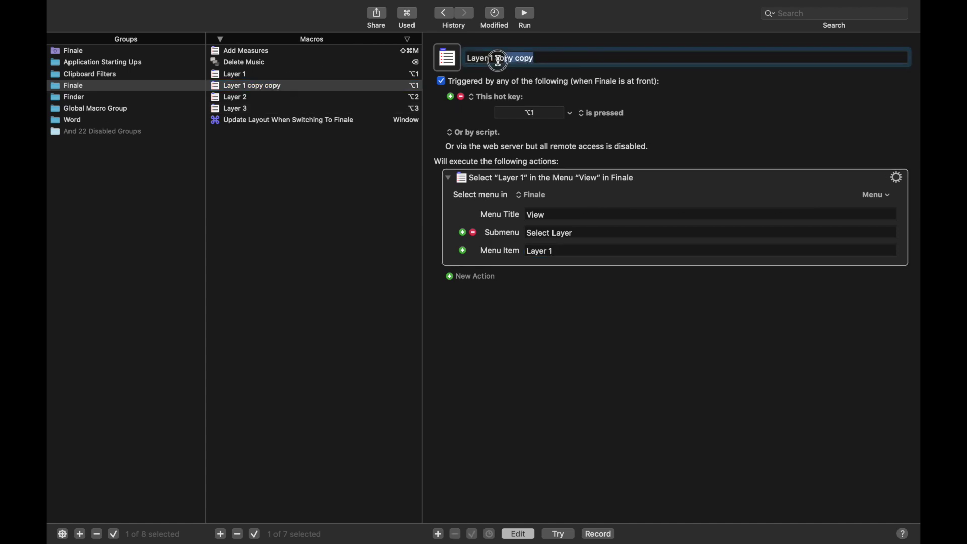
type("4")
left_click(538, 114)
key("alt+4")
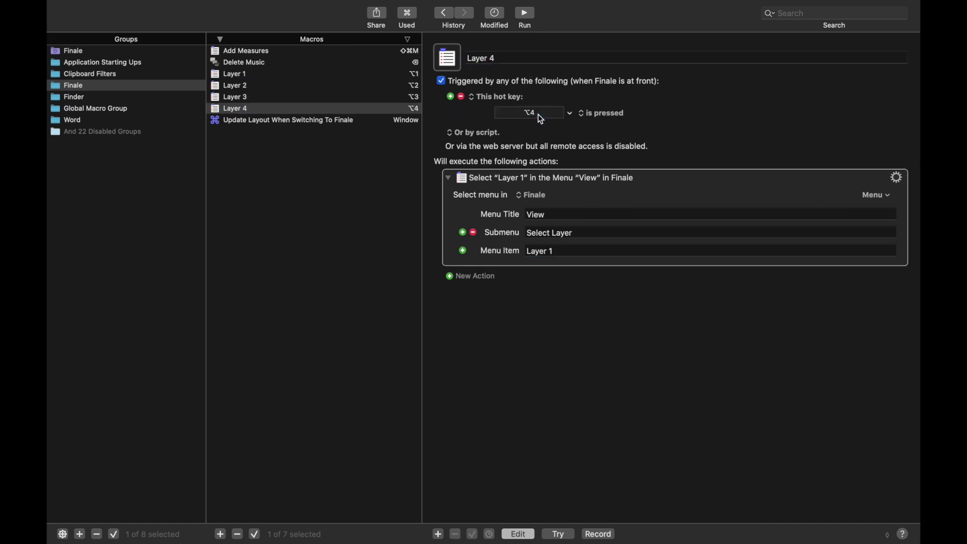
left_click(551, 253)
key("BackSpace")
type("4")
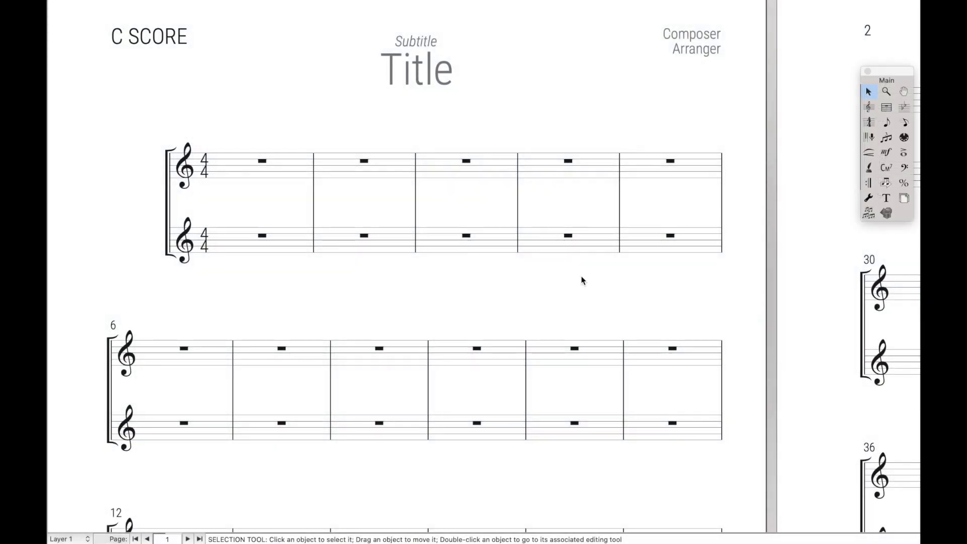
Switch Finale to Layer 2 with ⌥2, then back to Layer 1 with ⌥1
key("alt+2")
key("alt+1")
left_click(392, 167)
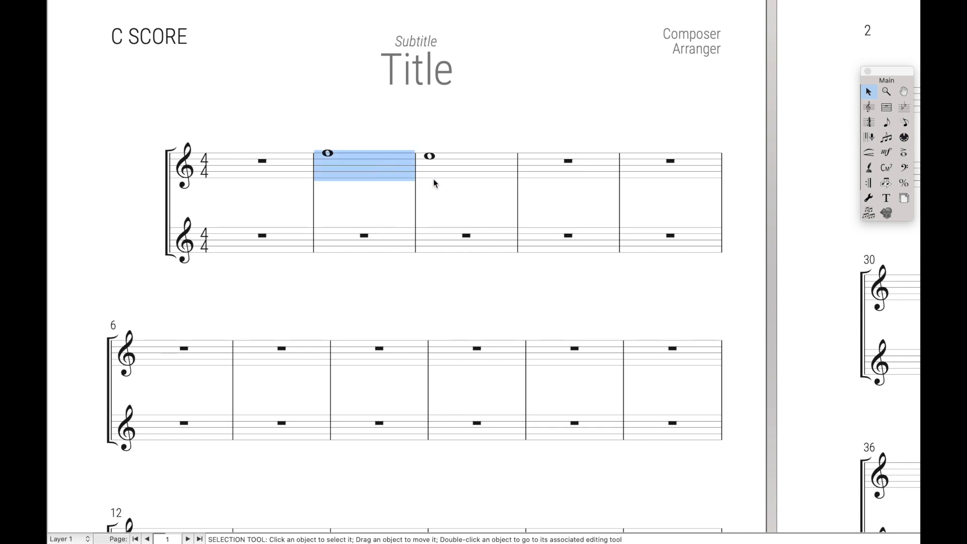
Select measures 2–3 and move their Layer 1 contents into Layer 2 from the context menu
left_click(456, 179, "shift")
right_click(454, 175)
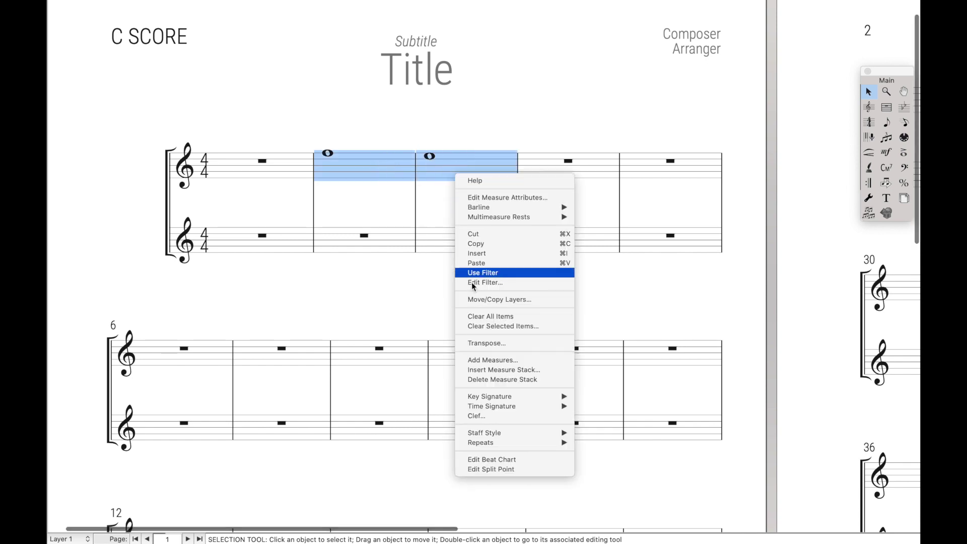
left_click(482, 299)
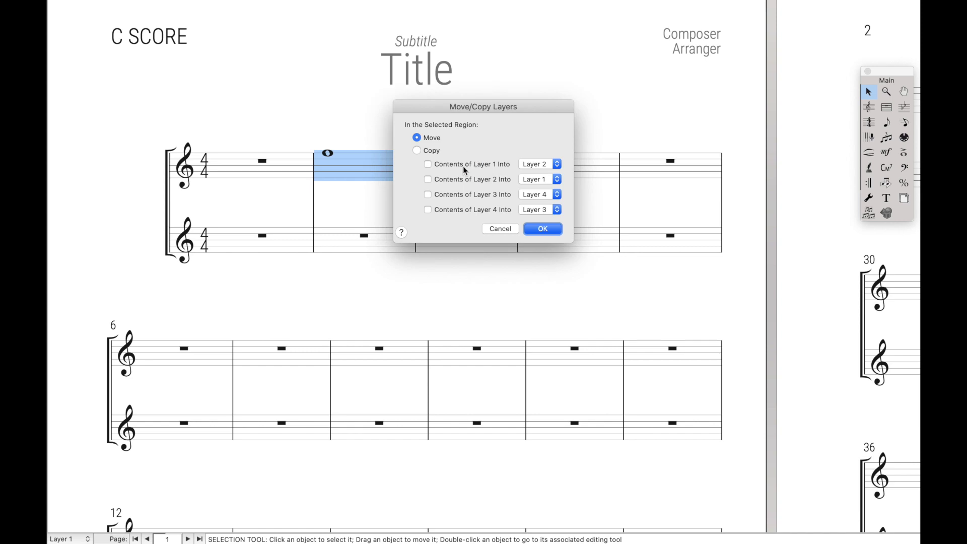
left_click(463, 165)
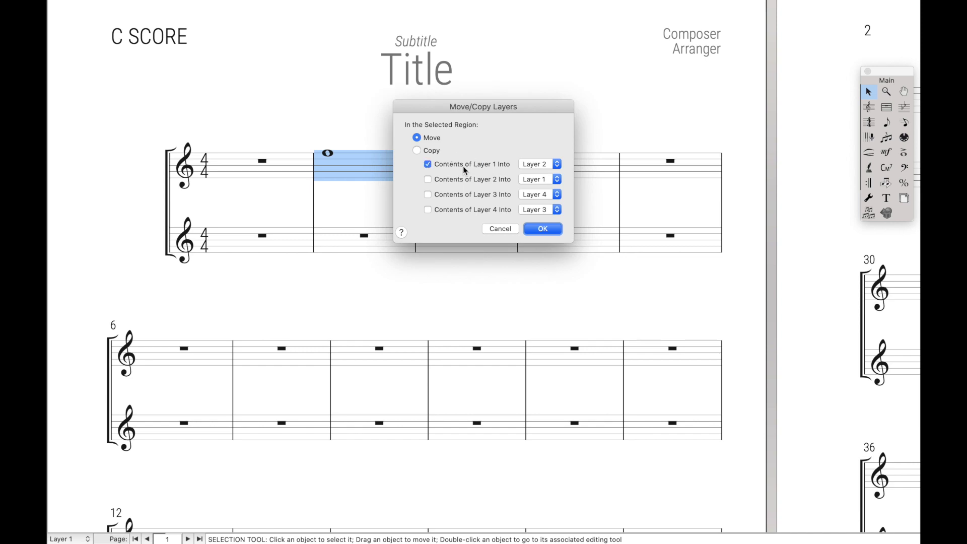
left_click(545, 229)
left_click(489, 204)
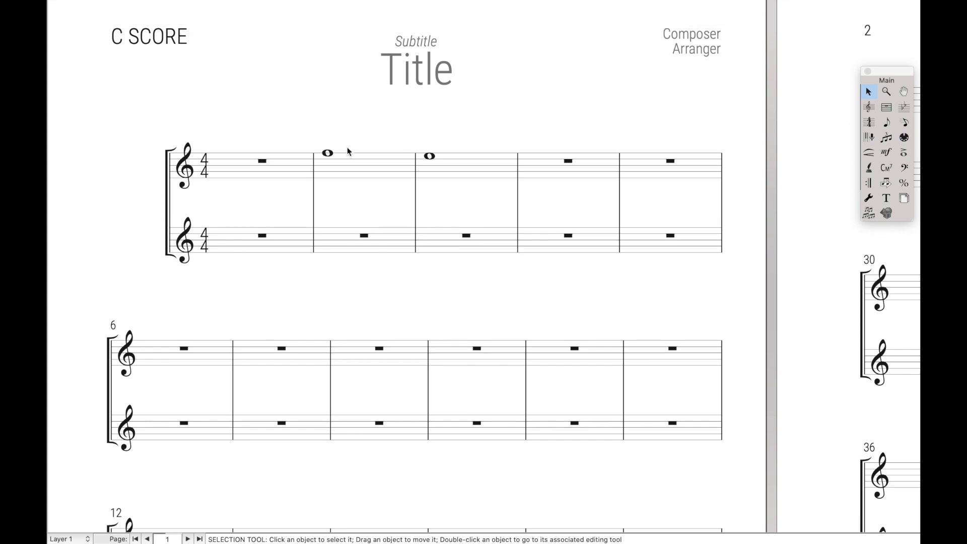
Reselect measures 2–3 and repeat Edit › Move/Copy Layers, moving Layer 1 into Layer 2
left_click(359, 160)
left_click_drag(359, 160, 427, 162)
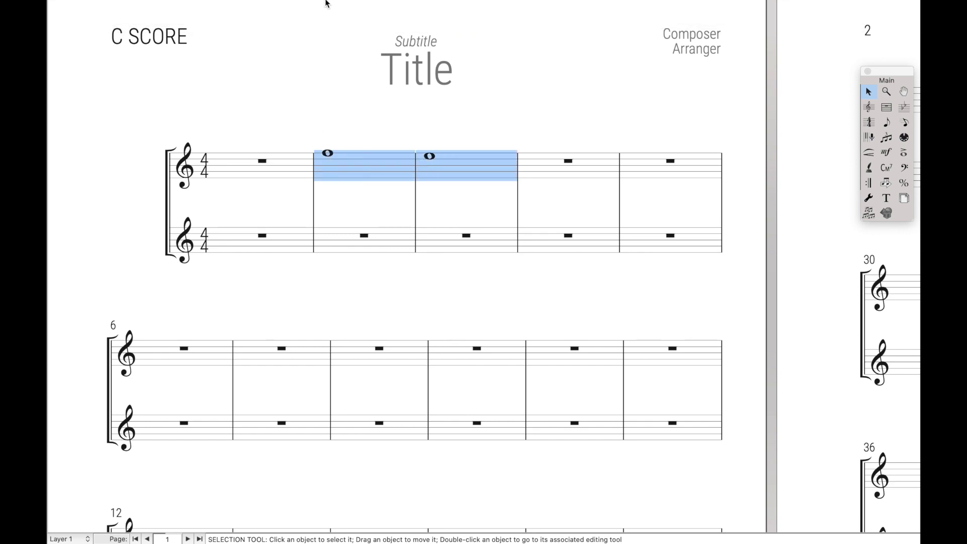
mouse_move(214, 4)
left_click(149, 6)
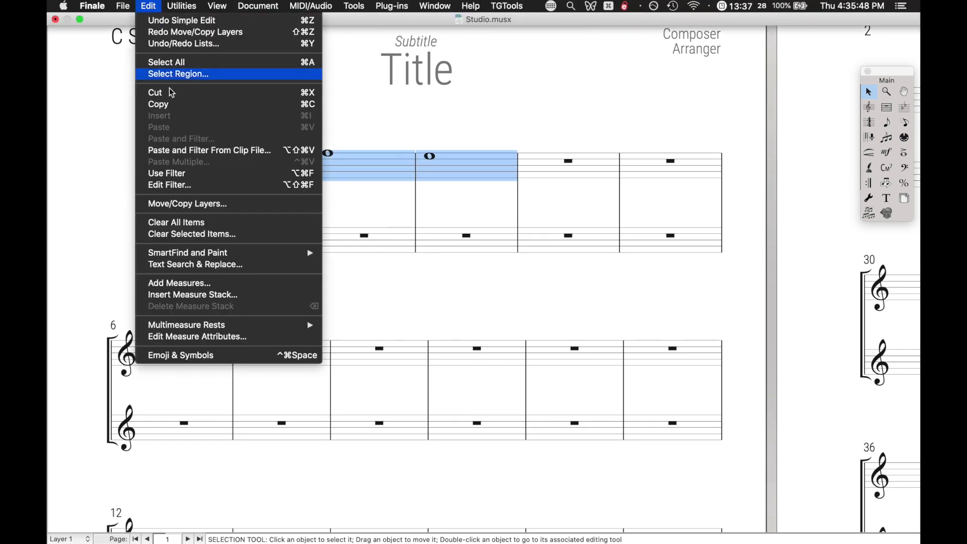
left_click(186, 204)
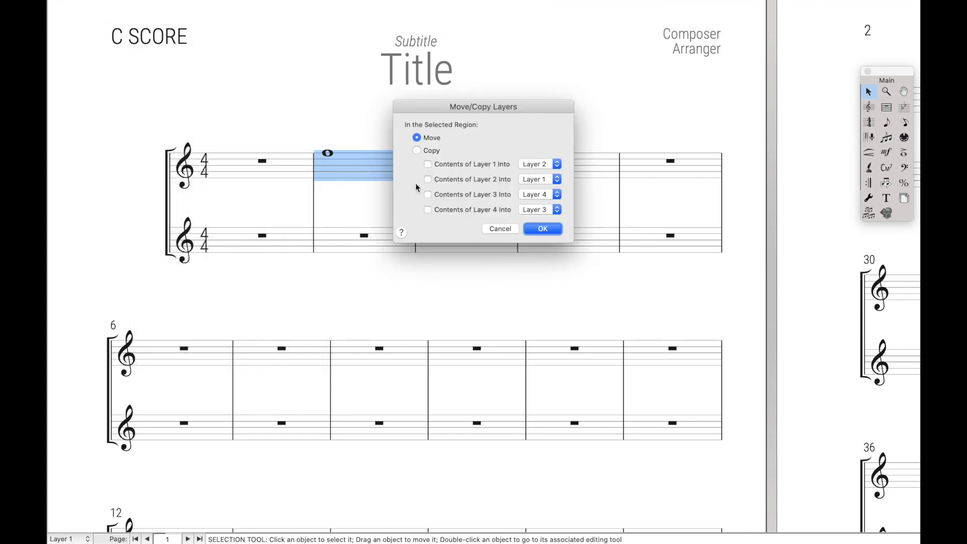
left_click(455, 167)
key("Return")
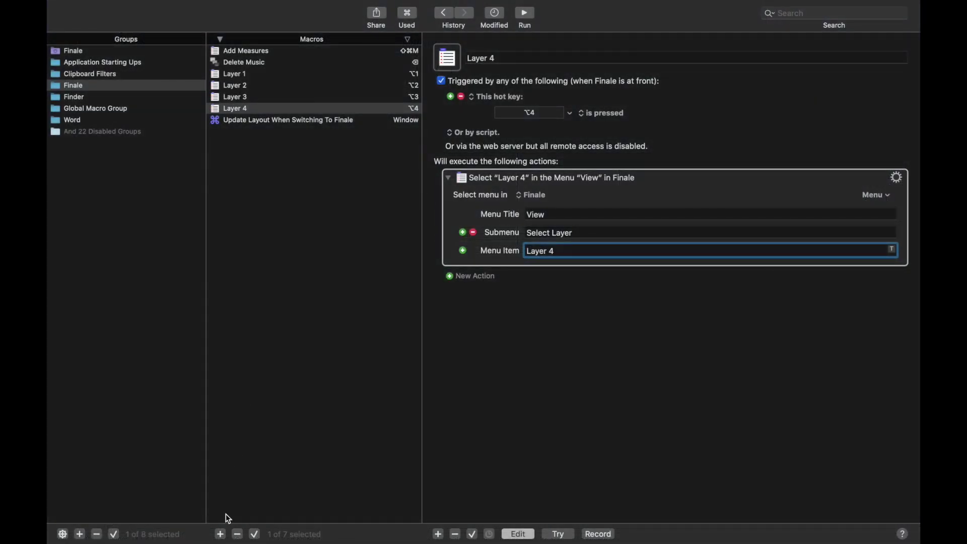
Add a new macro, then delete the untitled placeholder macro
left_click(220, 534)
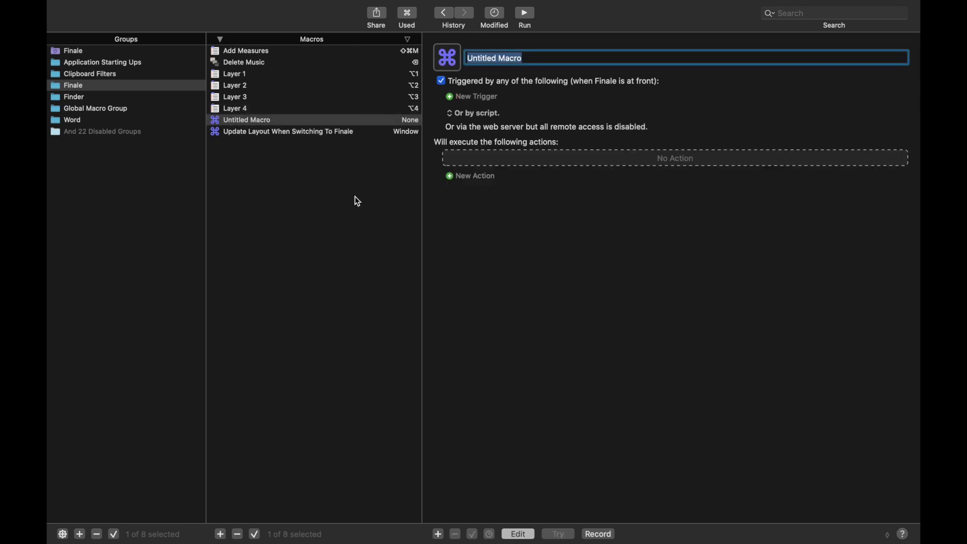
key("Delete")
left_click(338, 119)
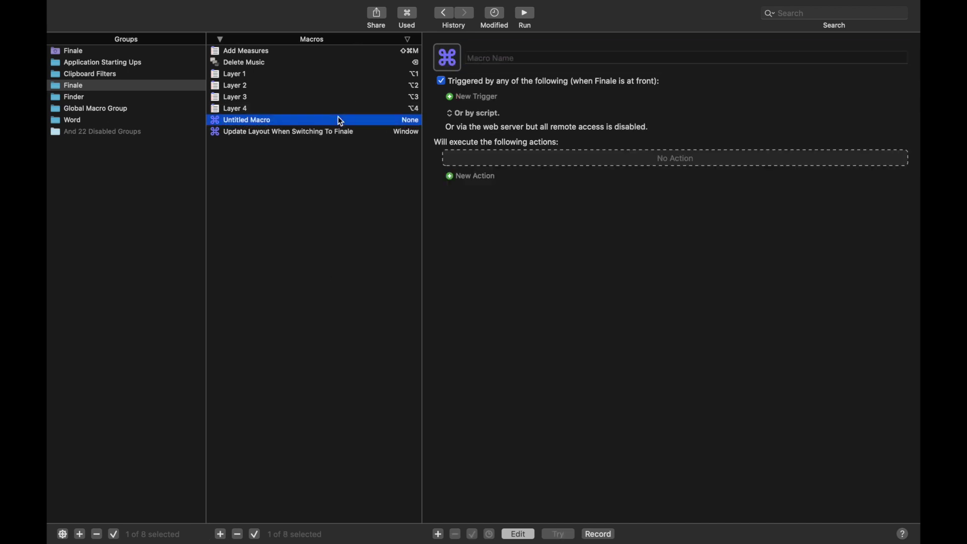
key("Delete")
Create a macro named 'Move to Layer 2' with a ⇧⌘2 hot key trigger
key("super+n")
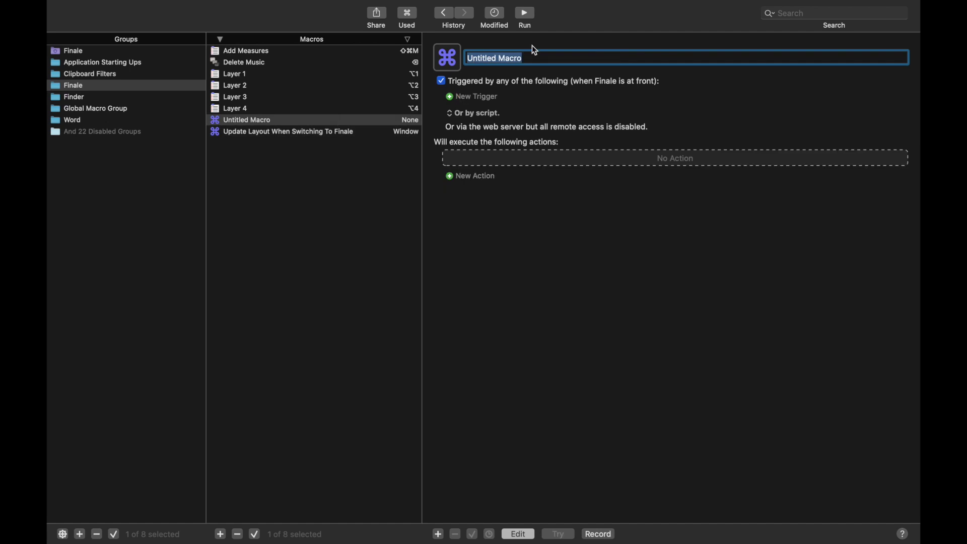
type("Move to ")
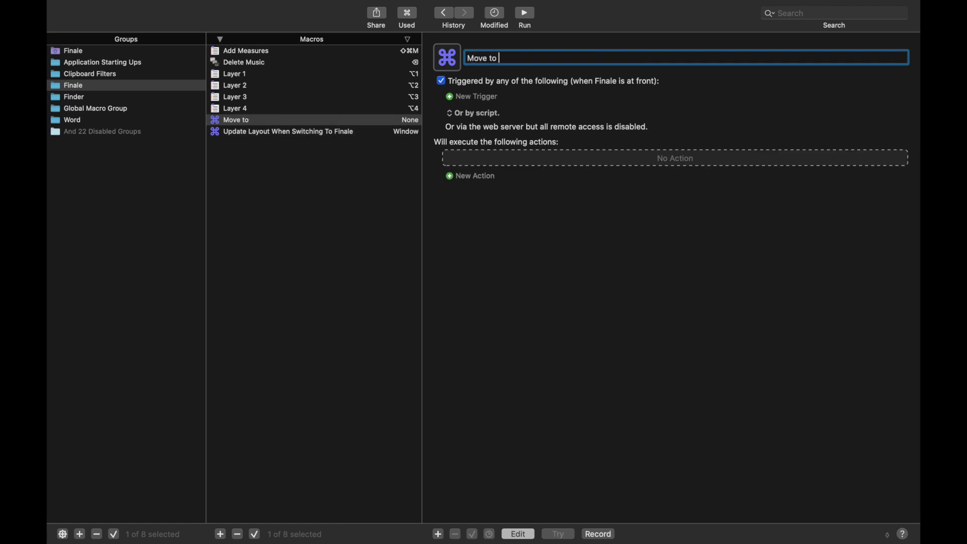
type("Layer 2")
left_click(481, 96)
left_click(485, 99)
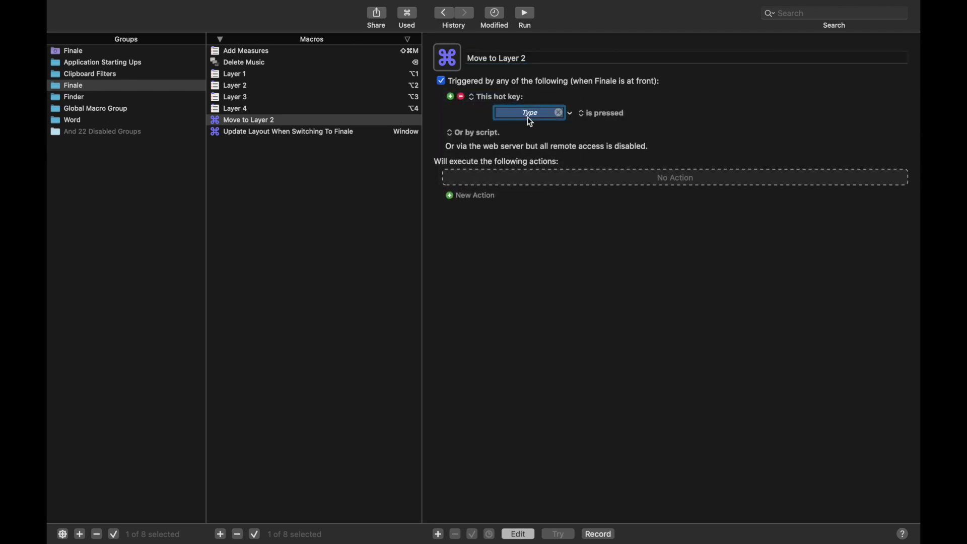
key("shift+super+2")
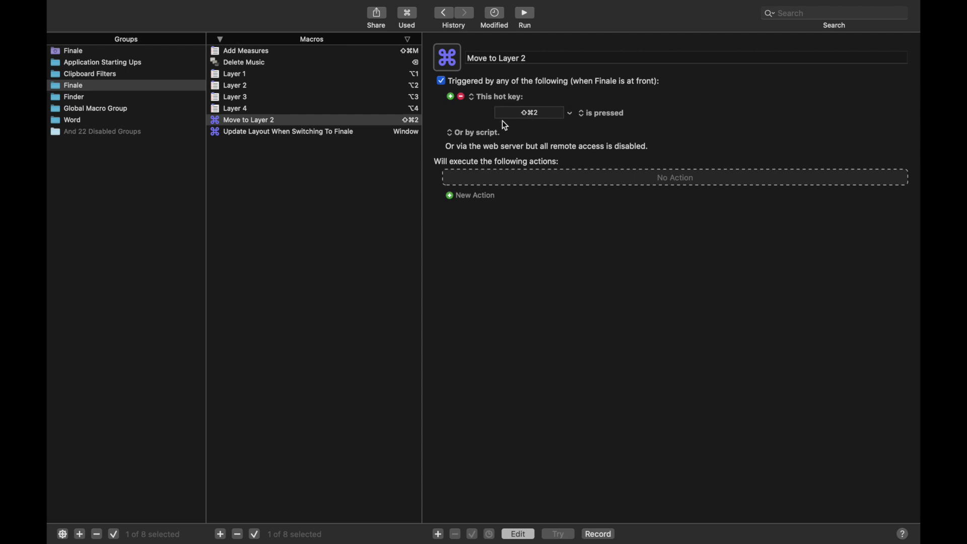
Add a Select or Show a Menu Item action choosing Finale's Edit › Move/Copy Layers…
left_click(466, 190)
double_click(358, 75)
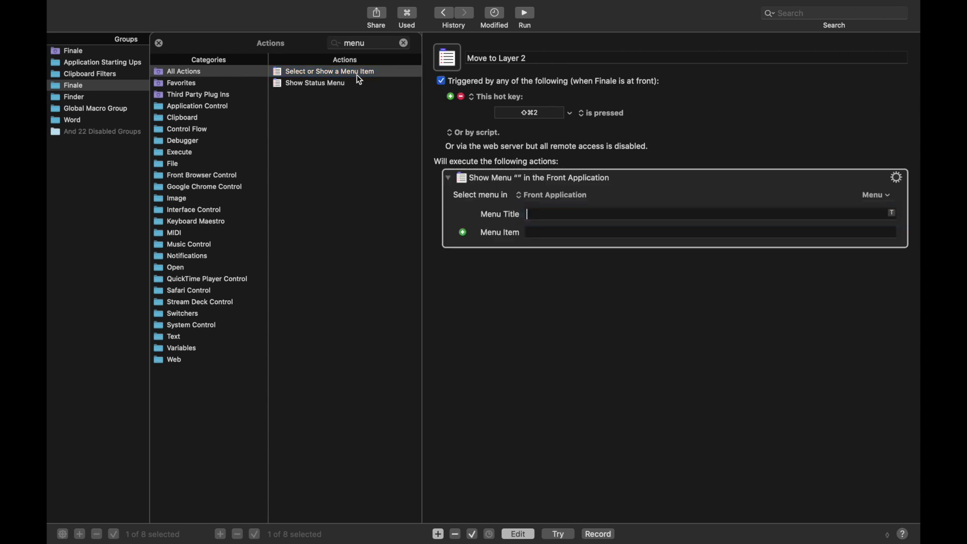
left_click(872, 197)
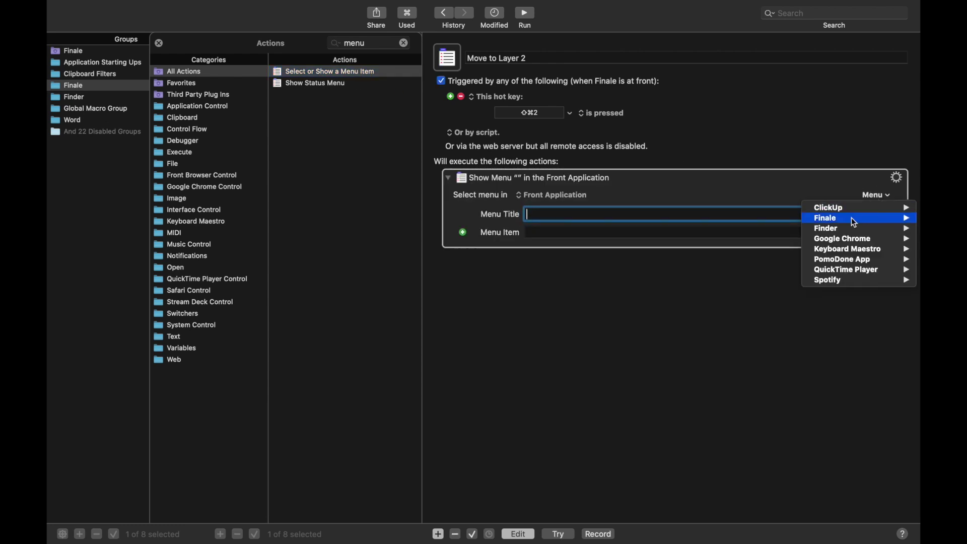
mouse_move(843, 218)
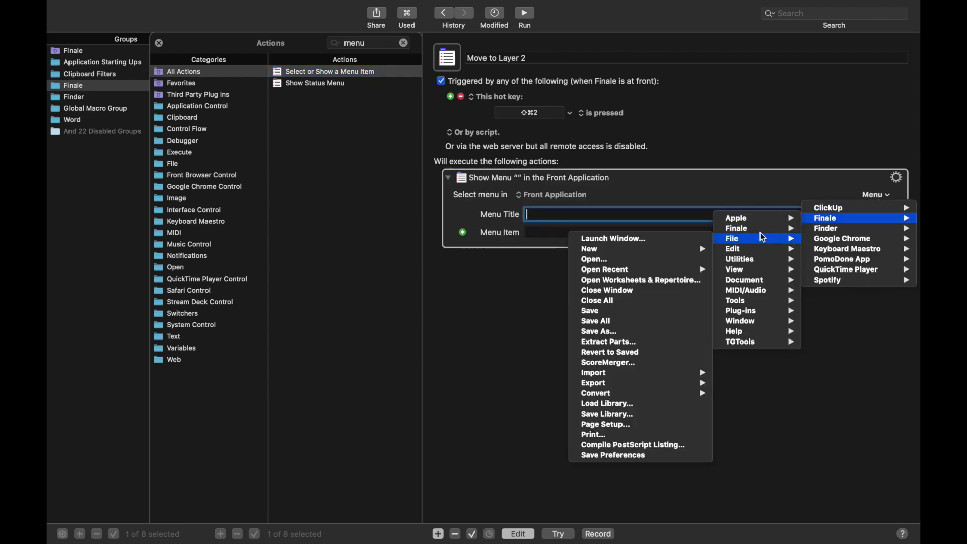
mouse_move(745, 247)
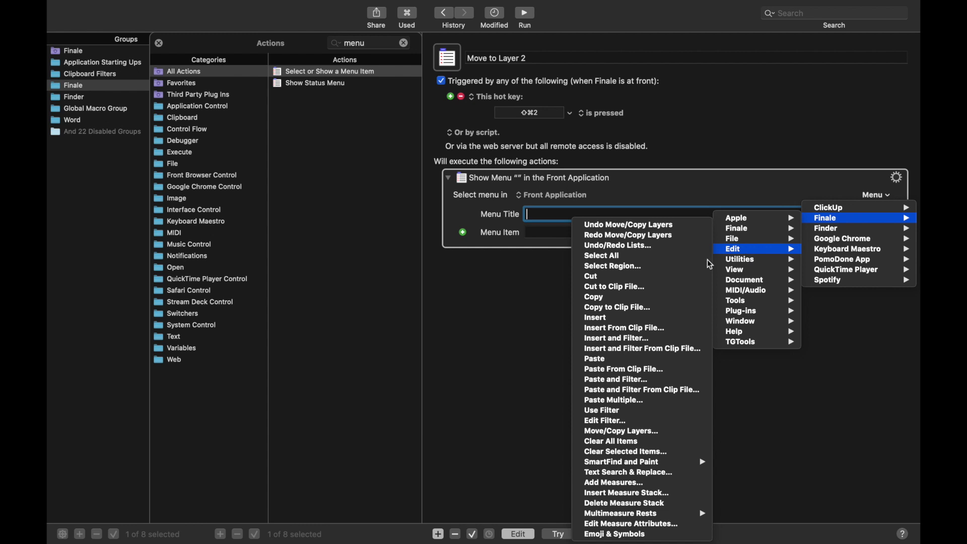
left_click(645, 436)
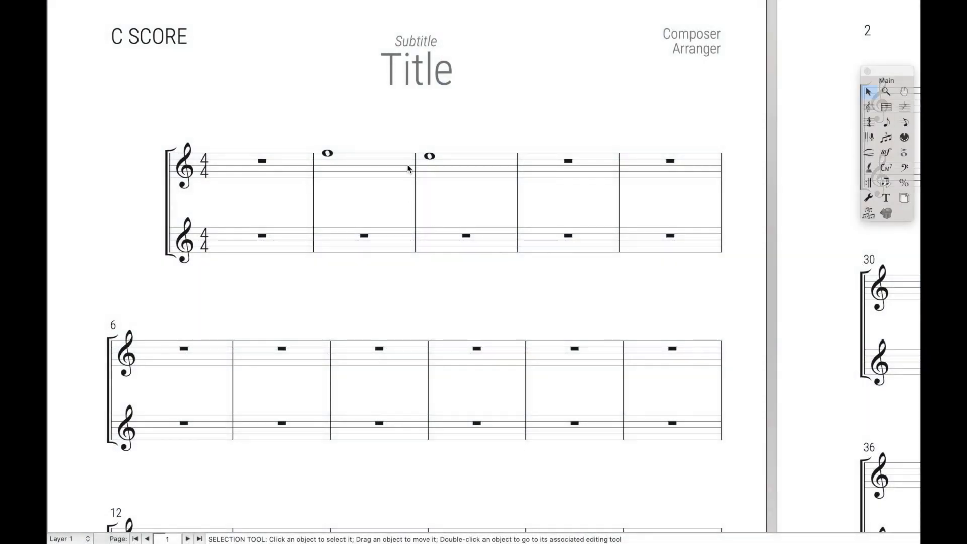
Select measure 3 and use the new macro to move its Layer 1 note into Layer 2
left_click(445, 168)
key("super+shift+l")
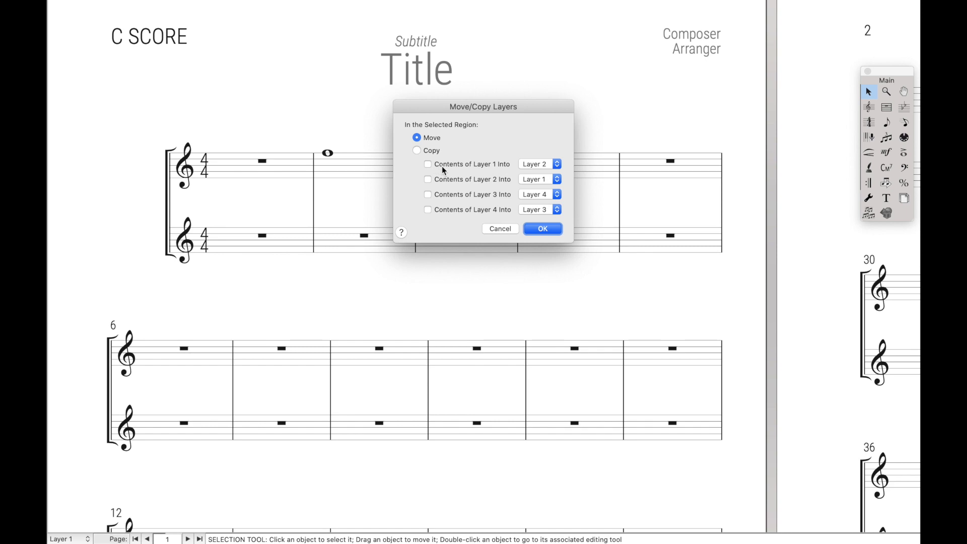
left_click(478, 165)
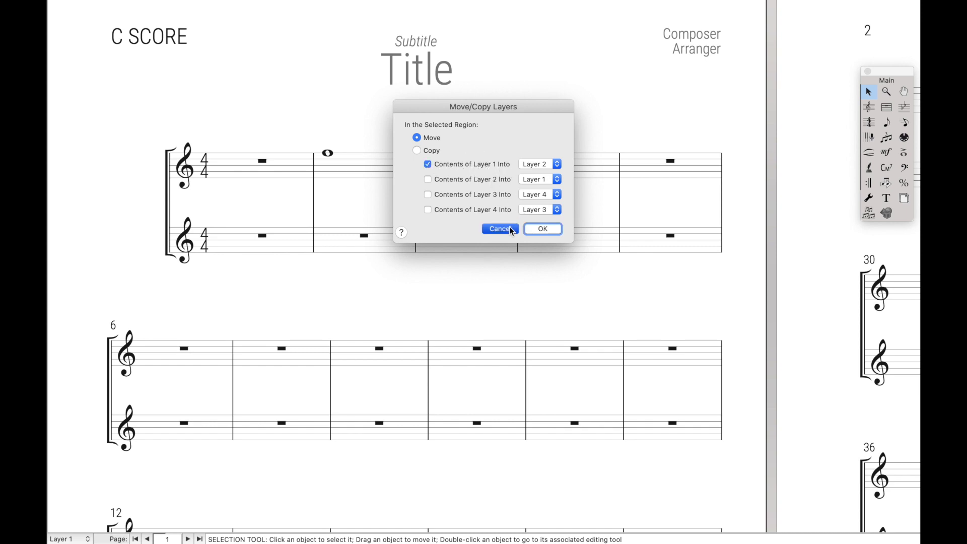
key("Return")
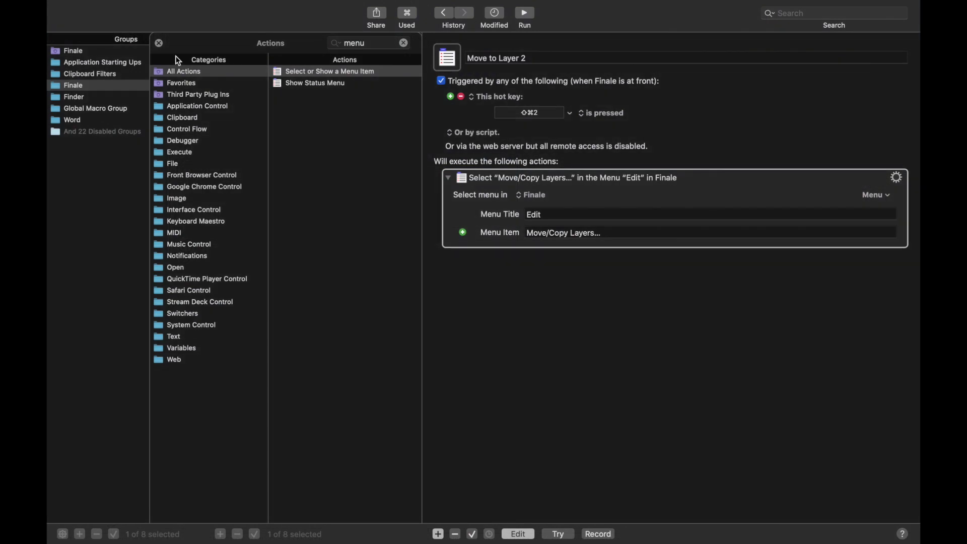
Search actions for 'button' and add a Press a Button action for 'Contents of Layer 1 Into'
double_click(369, 45)
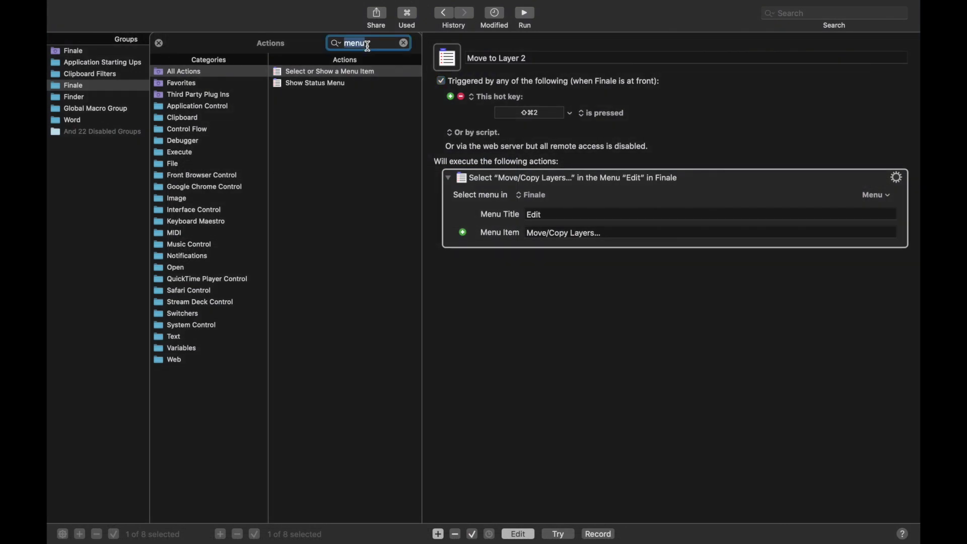
type("button")
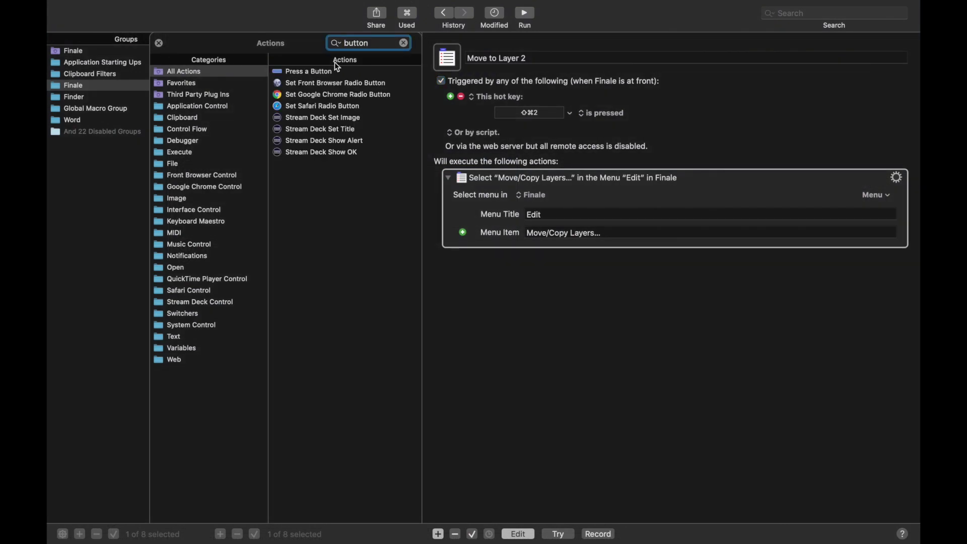
double_click(317, 71)
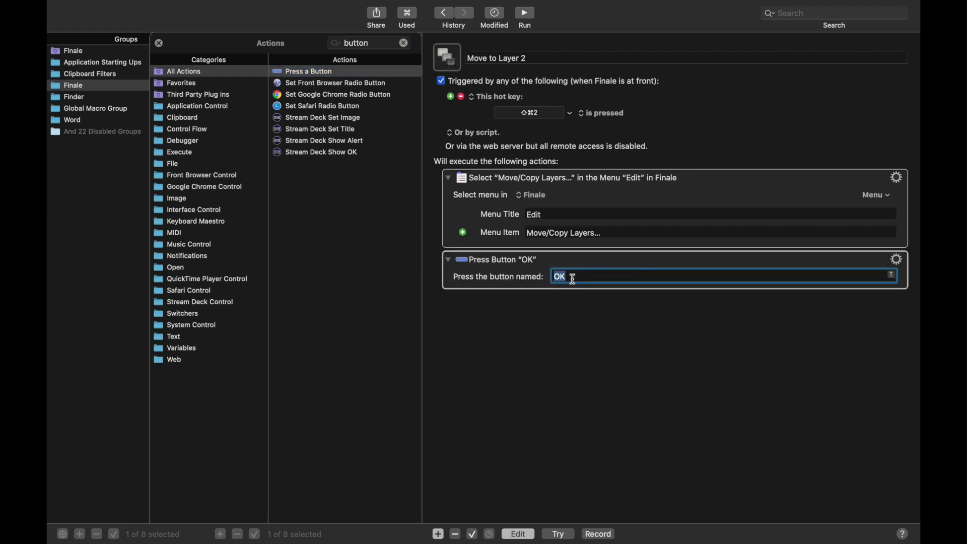
type("Contents of Layer 1 Into")
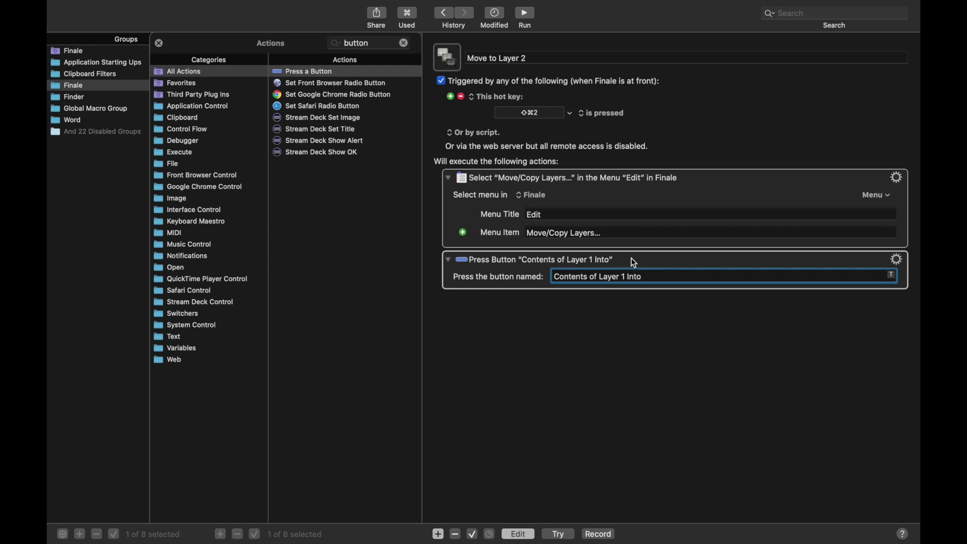
Duplicate that action as a second Press Button action named 'OK', and select bars 2–3 in Finale
left_click(603, 261)
key("super+d")
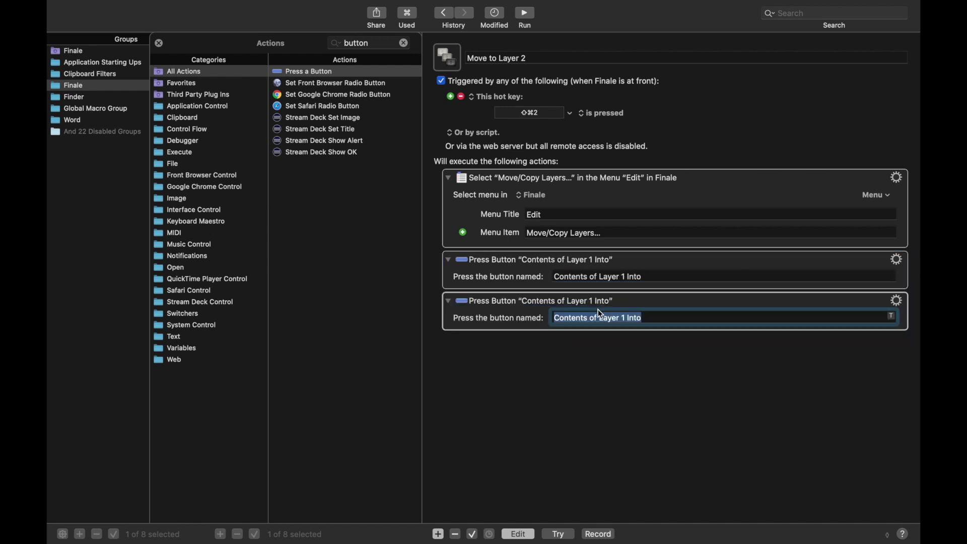
triple_click(597, 316)
type("OK")
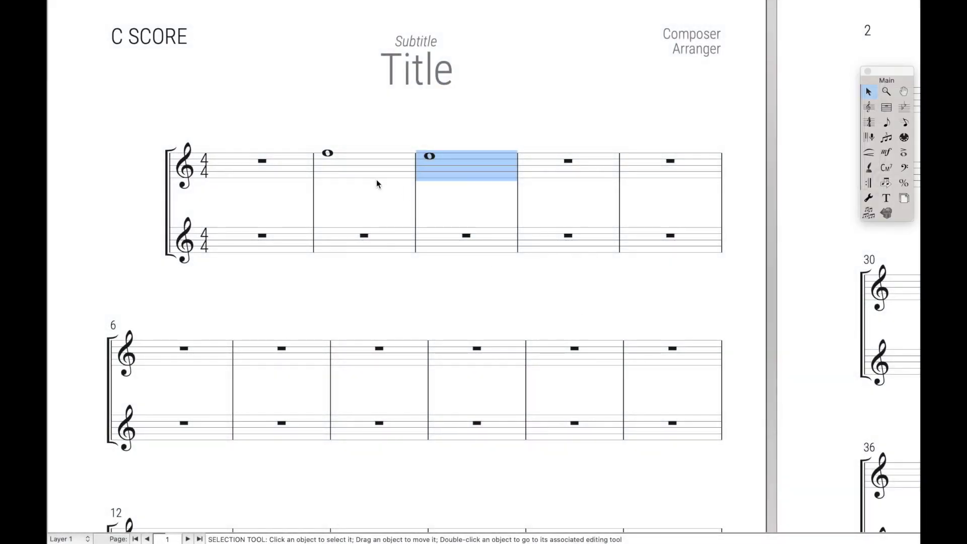
left_click(369, 173, "shift")
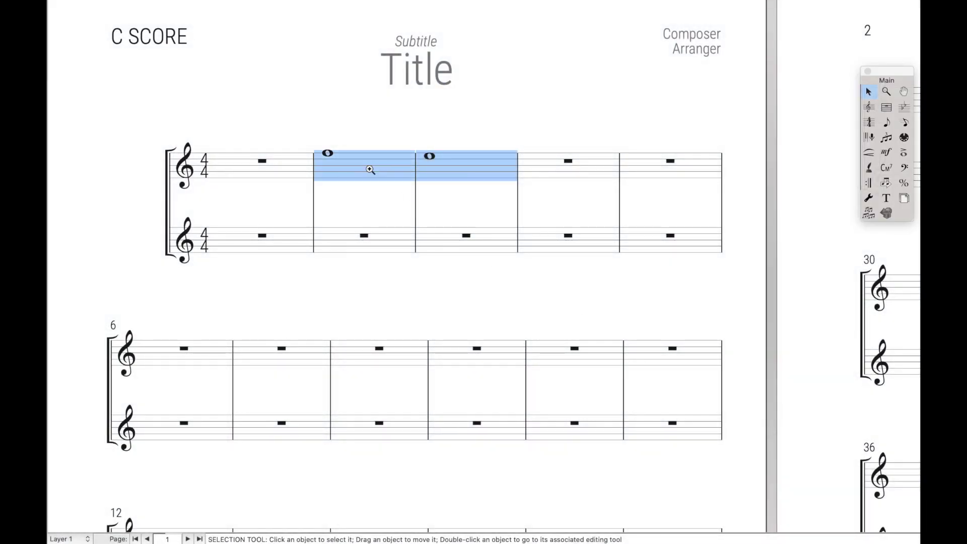
Run the Move to Layer 2 hot key (⌘⌥2) on the selected bars 2–3
key("super+alt+2")
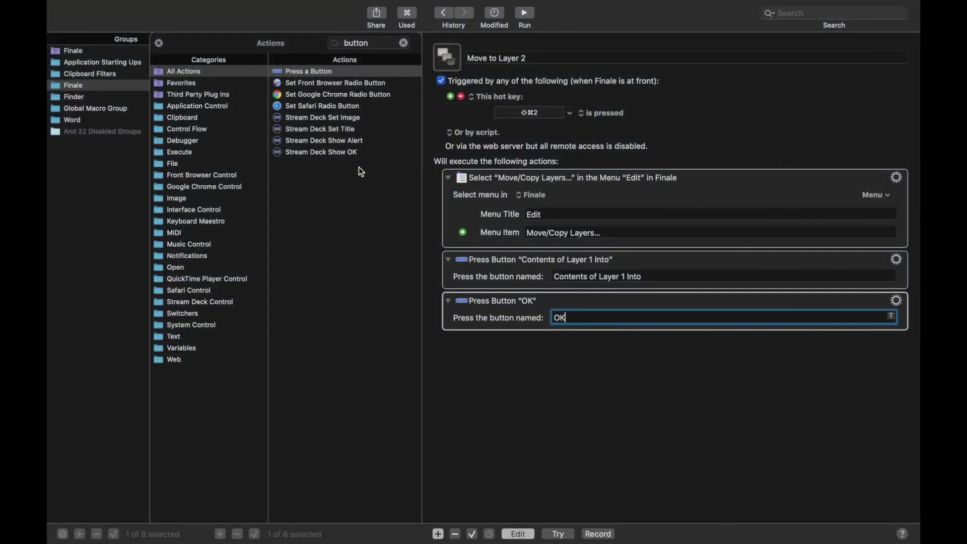
Duplicate Move to Layer 2 as 'Move to Layer 1' with hot key ⇧⌘1
left_click(162, 42)
left_click(287, 125)
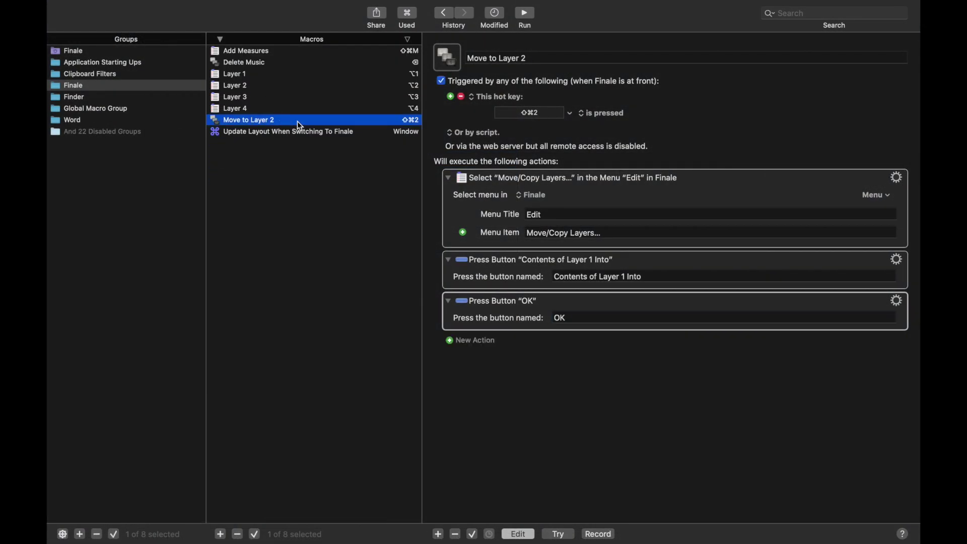
key("super+d")
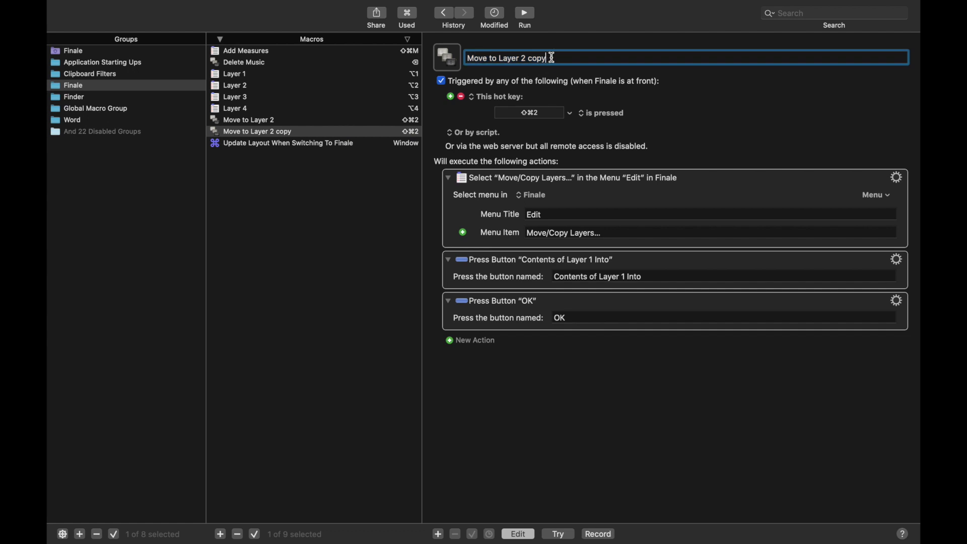
left_click_drag(552, 59, 528, 58)
type("1")
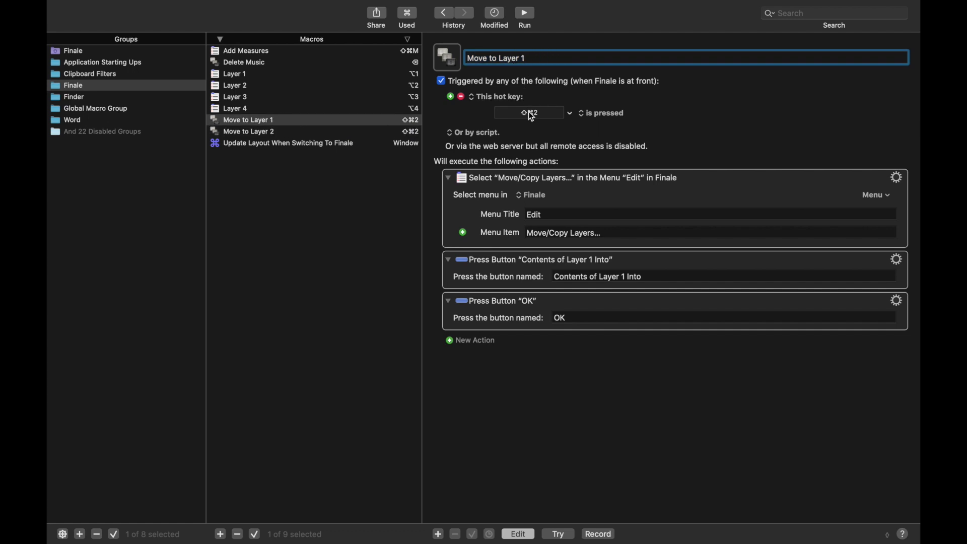
left_click(533, 114)
key("shift+super+1")
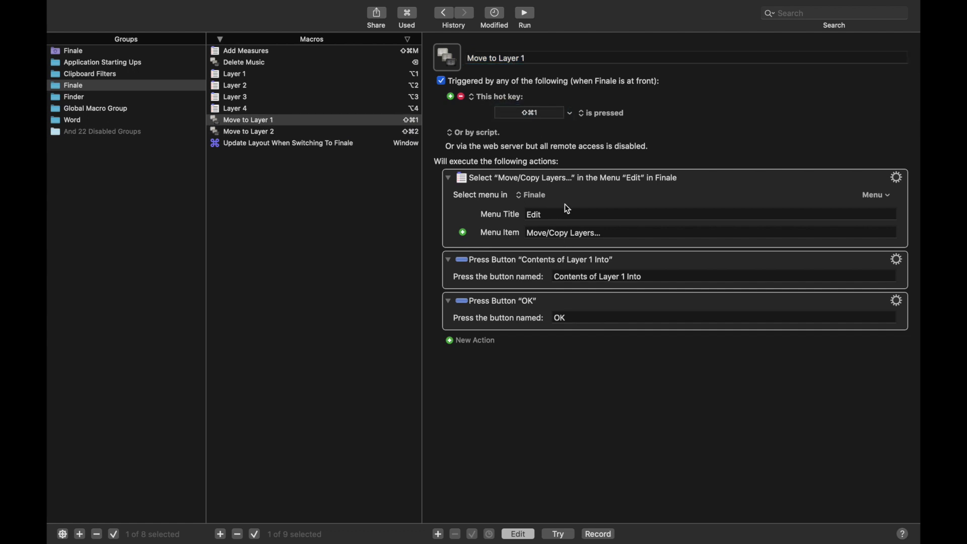
Change the copied macro's button name to 'Contents of Layer 2 Into'
left_click(605, 180)
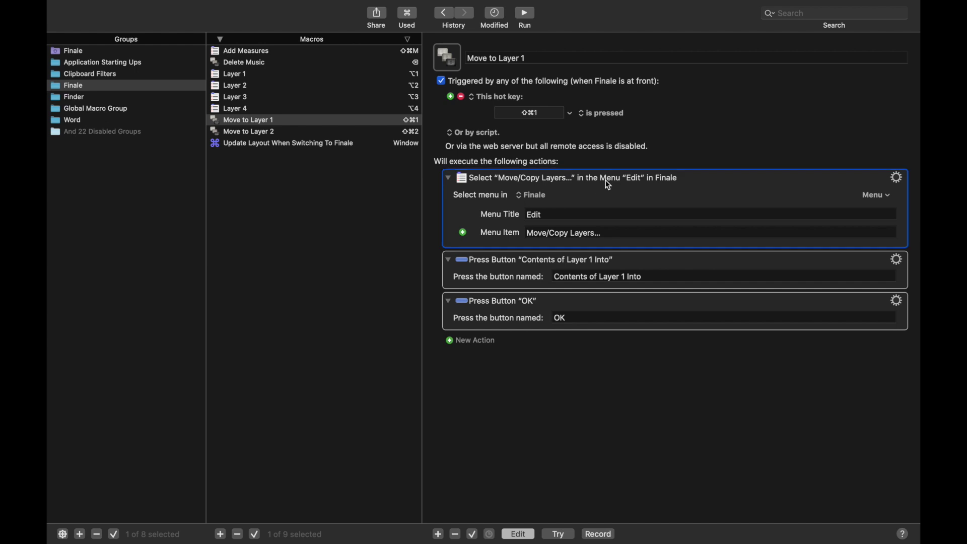
left_click(623, 281)
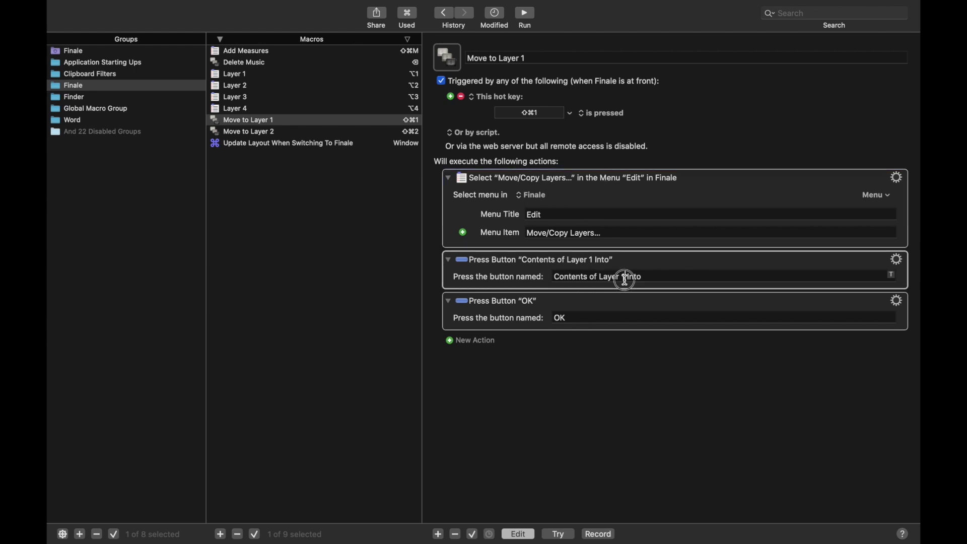
key("BackSpace")
type("2")
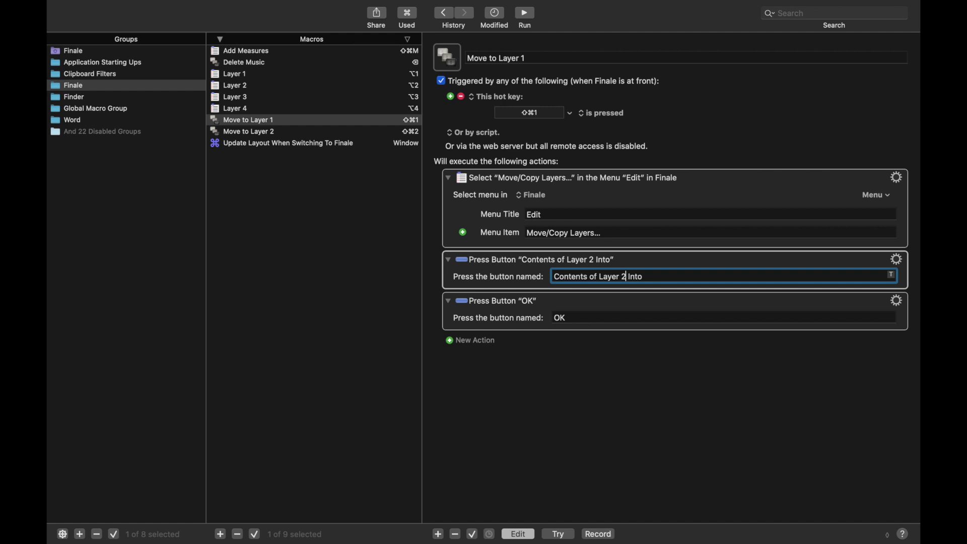
left_click(567, 300)
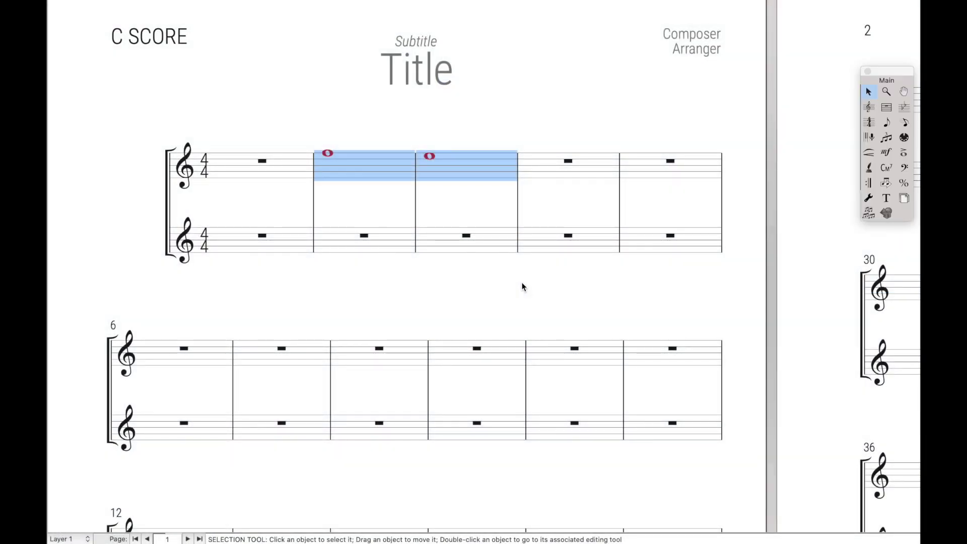
Run the Move to Layer 1 macro on bars 2–3, then select the Move to Layer 2 macro
key("ctrl+alt+2")
key("ctrl+alt+2")
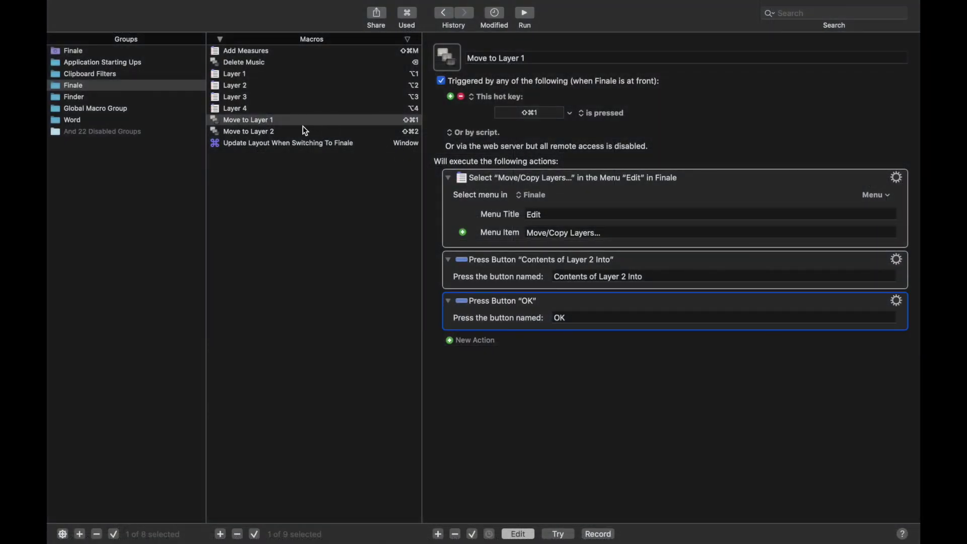
left_click(304, 130)
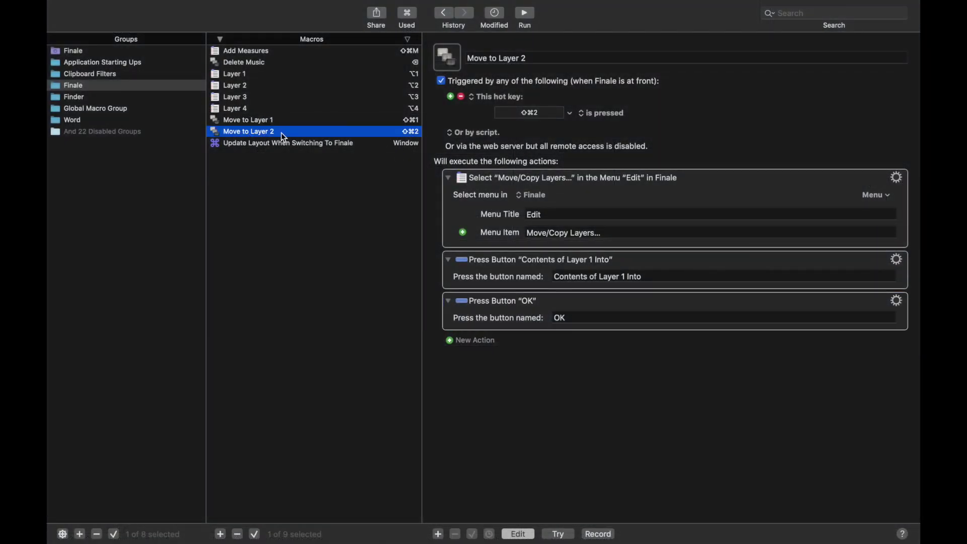
Duplicate Move to Layer 2 as 'Swap Layers 1-2' with hot key ⇧⌘3
key("super+d")
type("Swap")
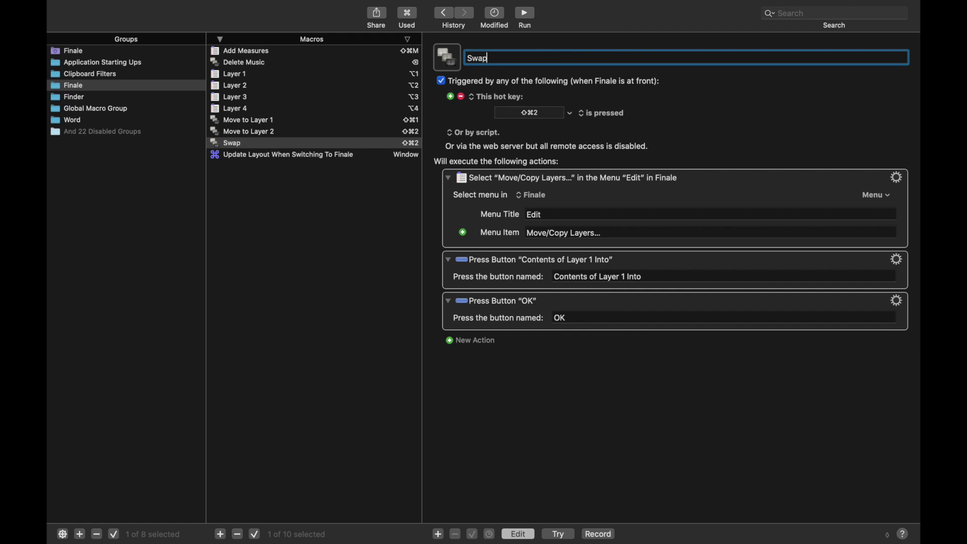
type(" Layers 1-2")
left_click(543, 115)
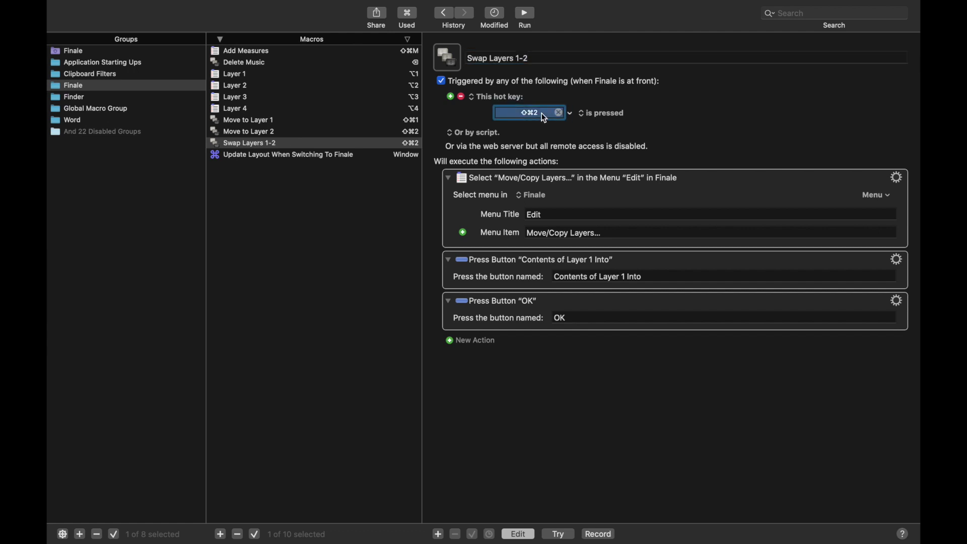
key("shift+super+3")
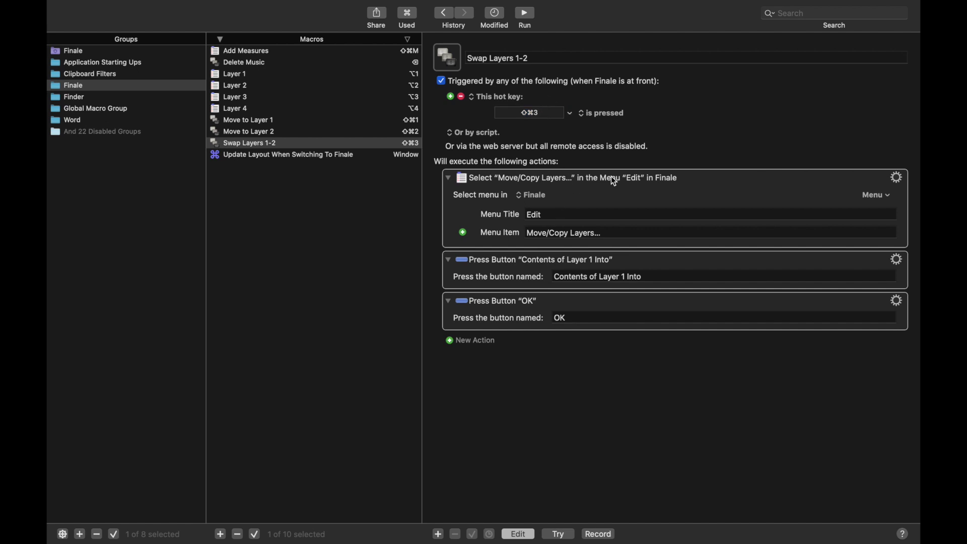
left_click(614, 180)
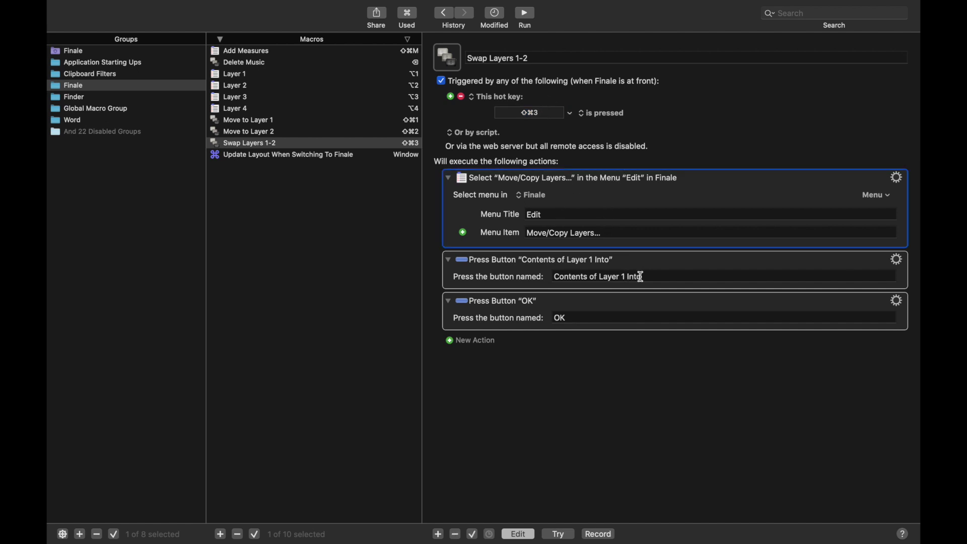
Add a second Press Button action for 'Contents of Layer 2 Into' after Layer 1
left_click(657, 264)
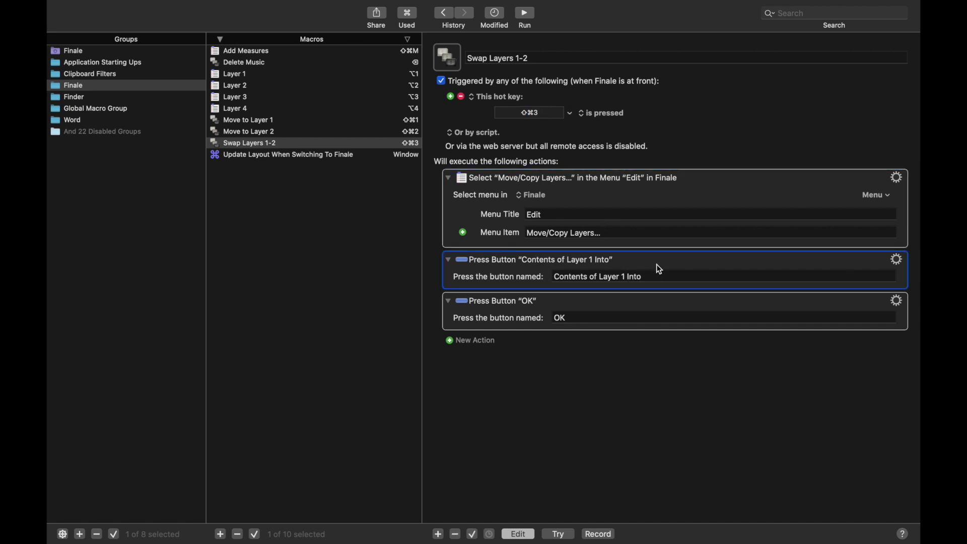
key("super+d")
triple_click(625, 319)
left_click(626, 319)
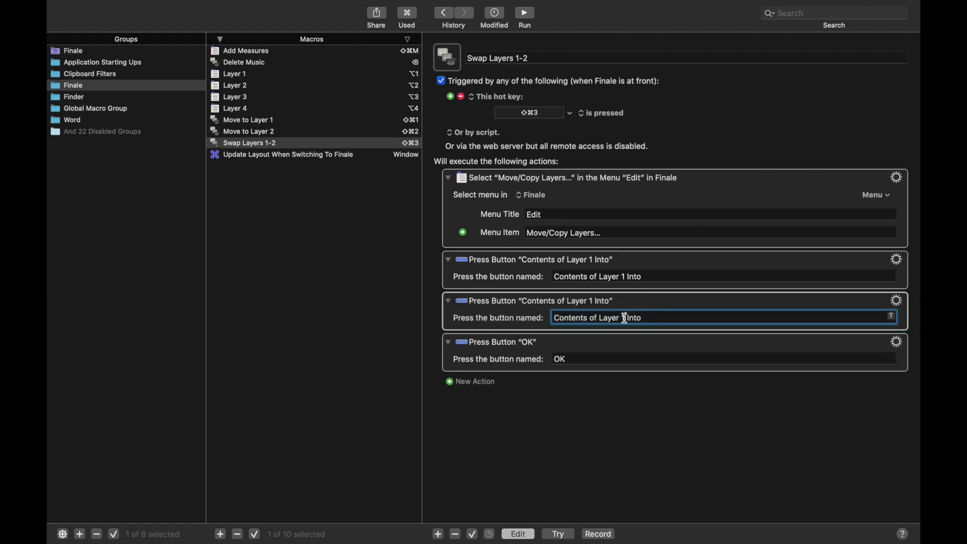
key("BackSpace")
type("2")
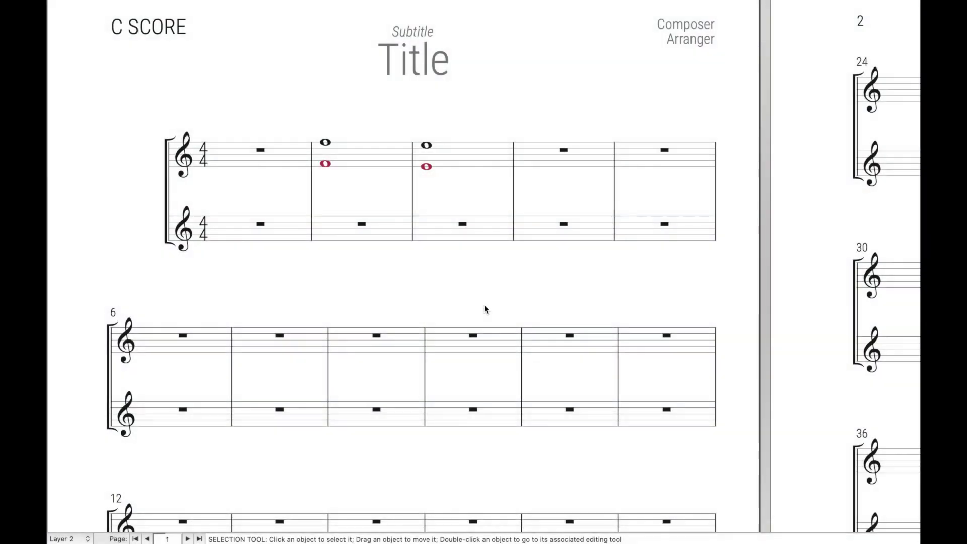
Select bars 2–3 of the top staff, run the Swap Layers hot key, then right-click the selection
left_click_drag(472, 151, 372, 153)
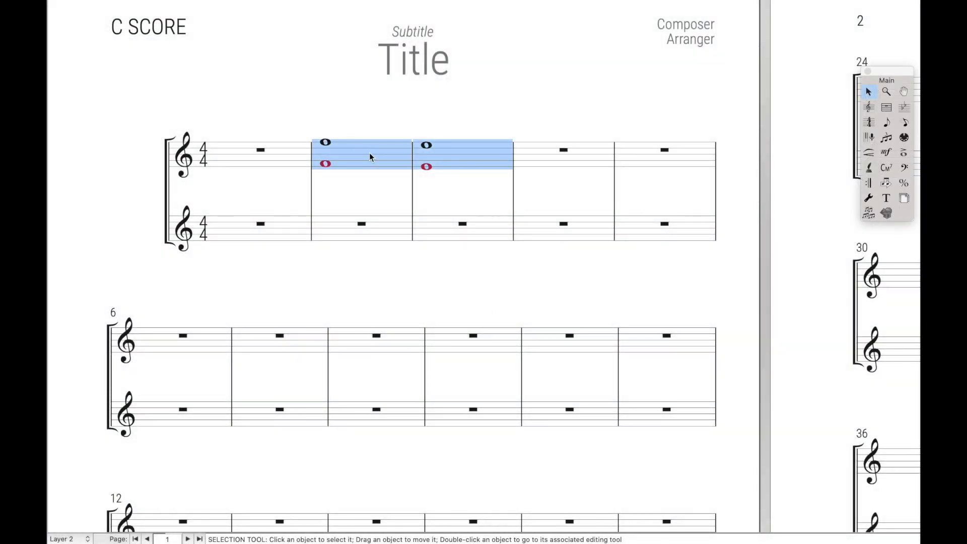
key("super+alt+l")
right_click(442, 151)
Swap layers 1 and 2 in bars 2–3 via Move/Copy Layers… and confirm with OK
left_click(478, 278)
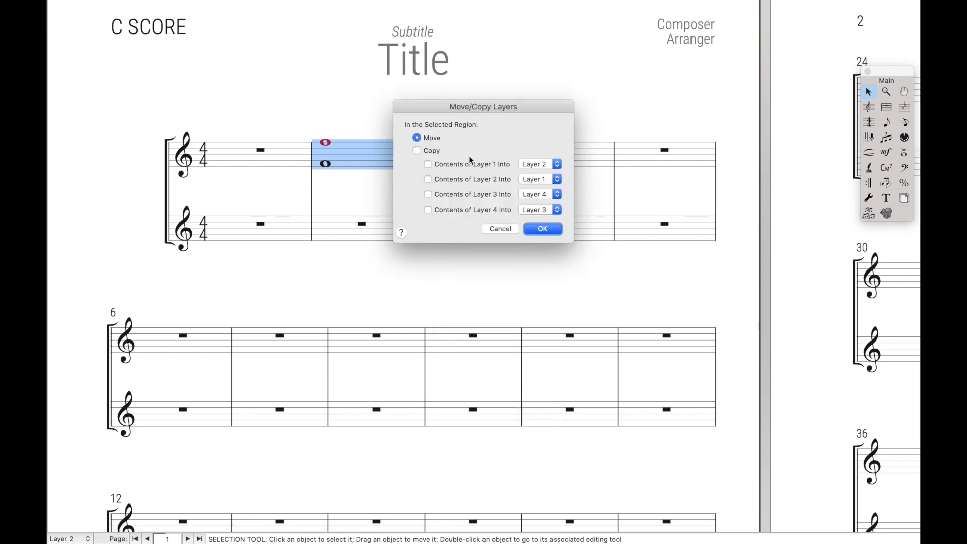
left_click(546, 232)
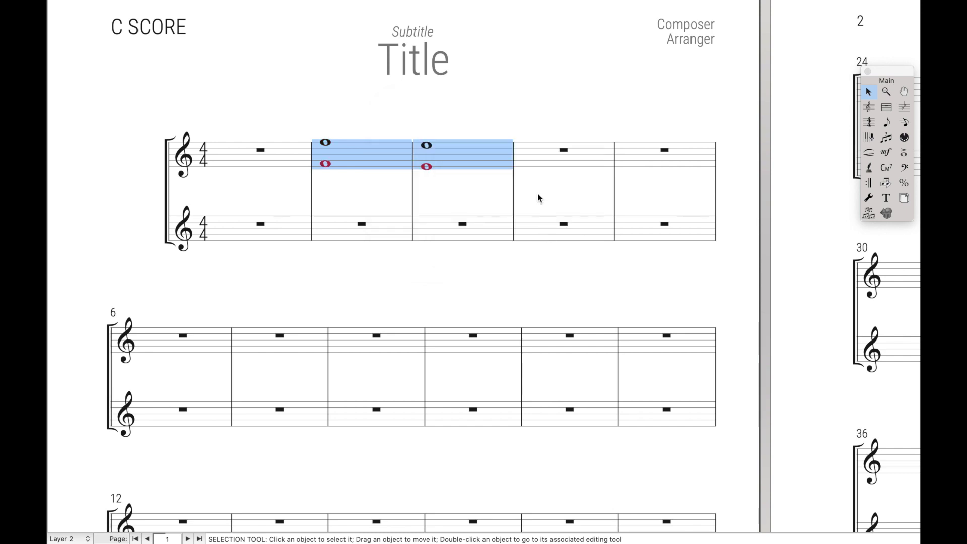